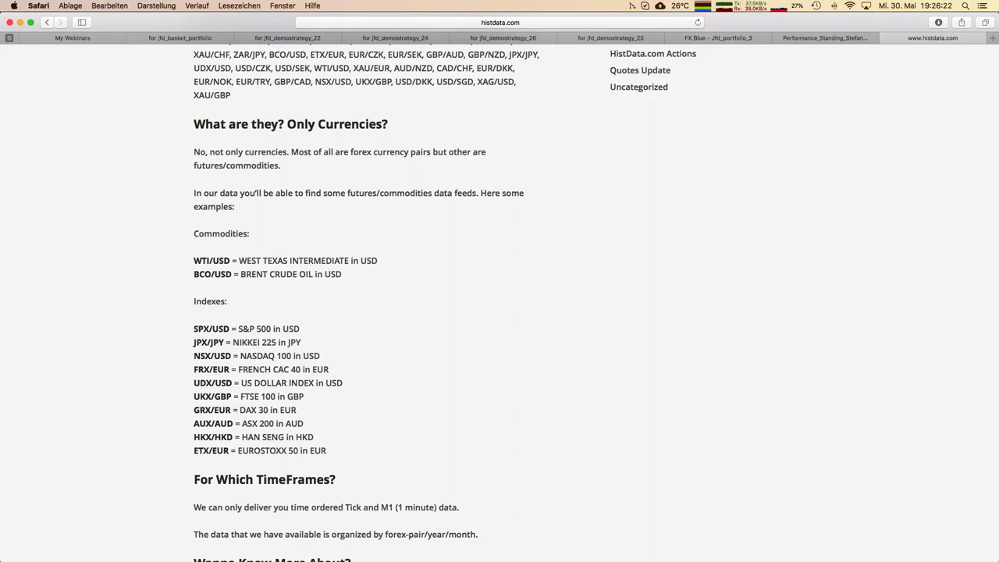
Open the Download Free Forex Data page on HistData.com
scroll(500, 297, "up", 10)
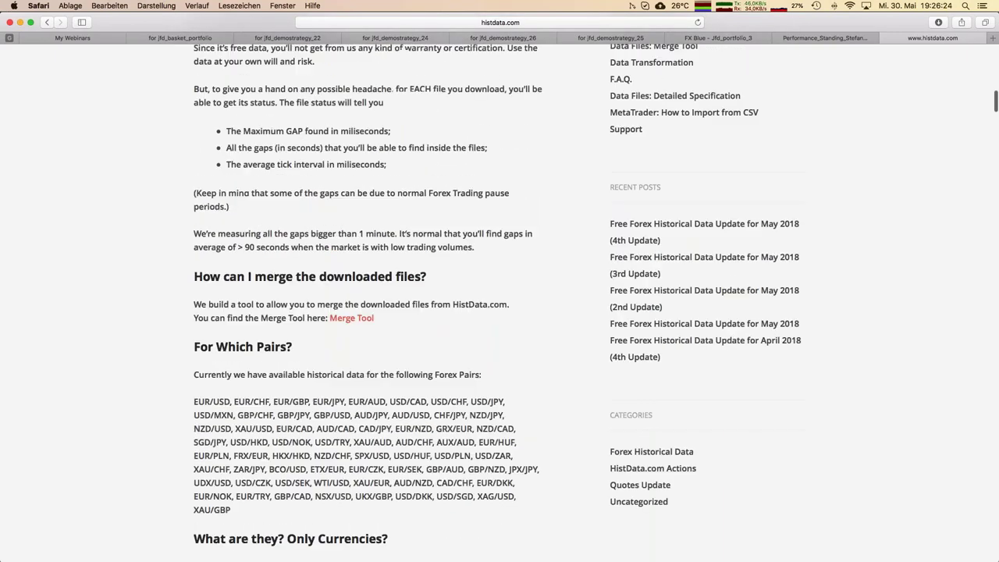
scroll(499, 296, "up", 15)
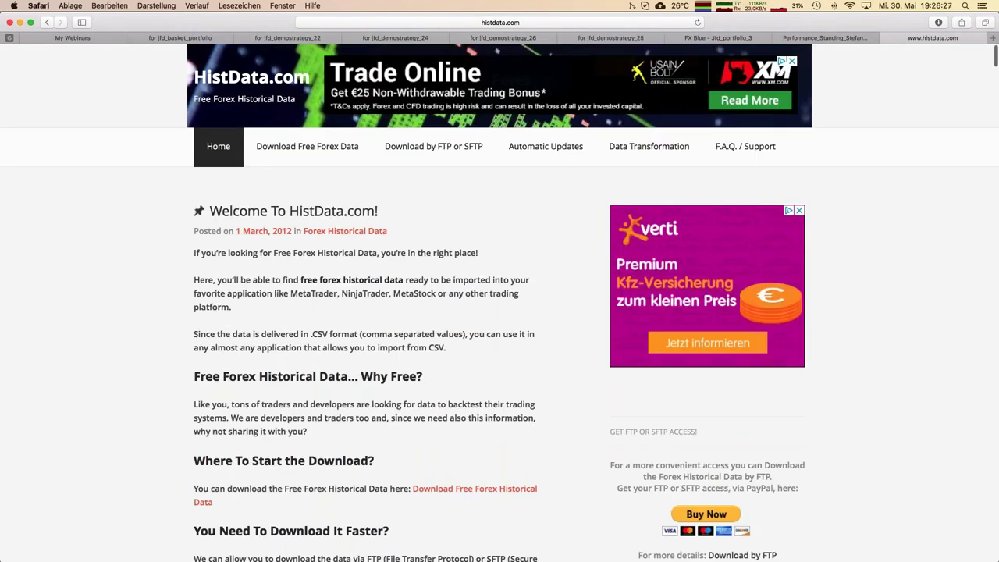
left_click(306, 146)
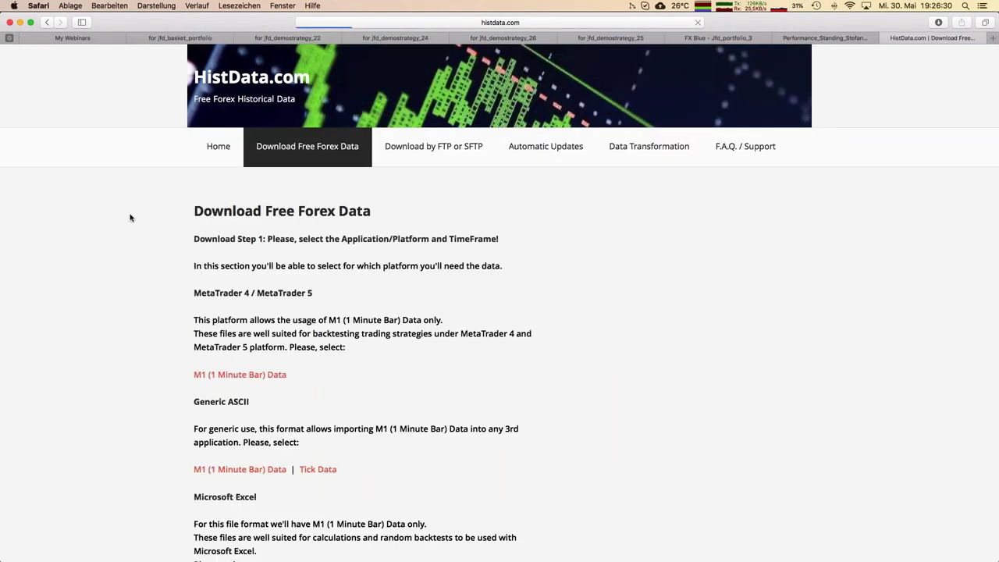
Review the available download formats and choose M1 (1 Minute Bar) Data for MetaTrader 4 / MetaTrader 5
scroll(129, 217, "down", 2)
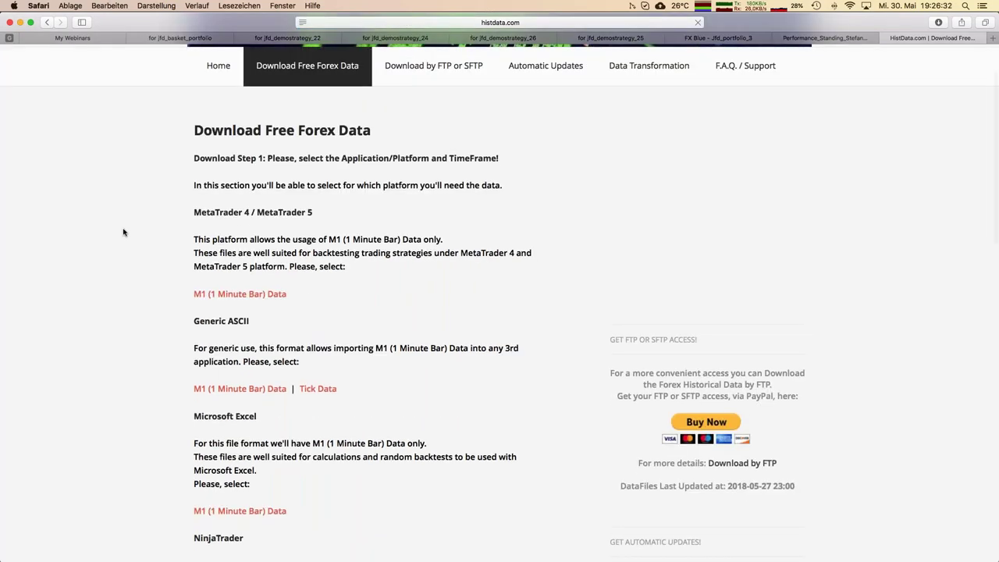
scroll(123, 230, "down", 2)
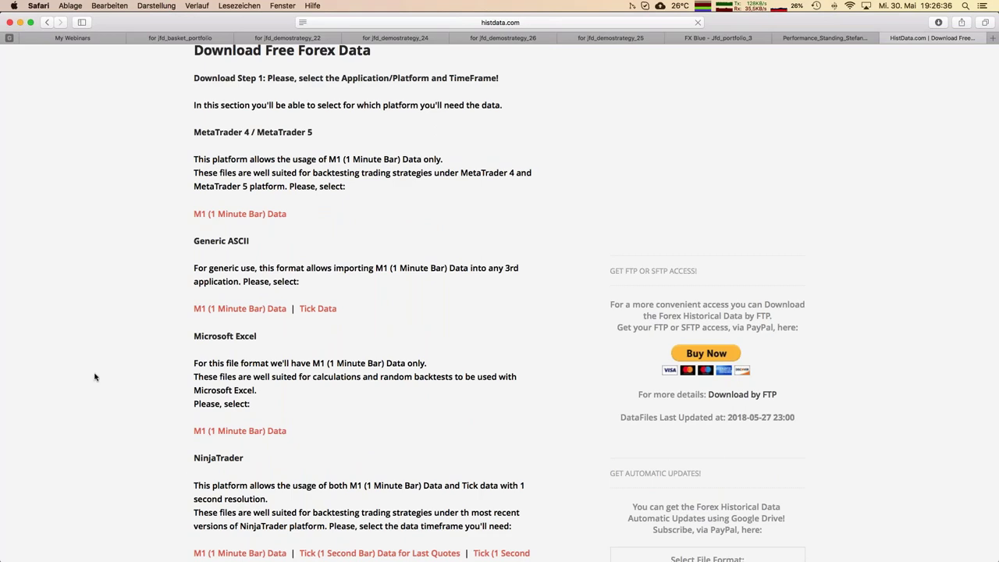
scroll(94, 377, "down", 4)
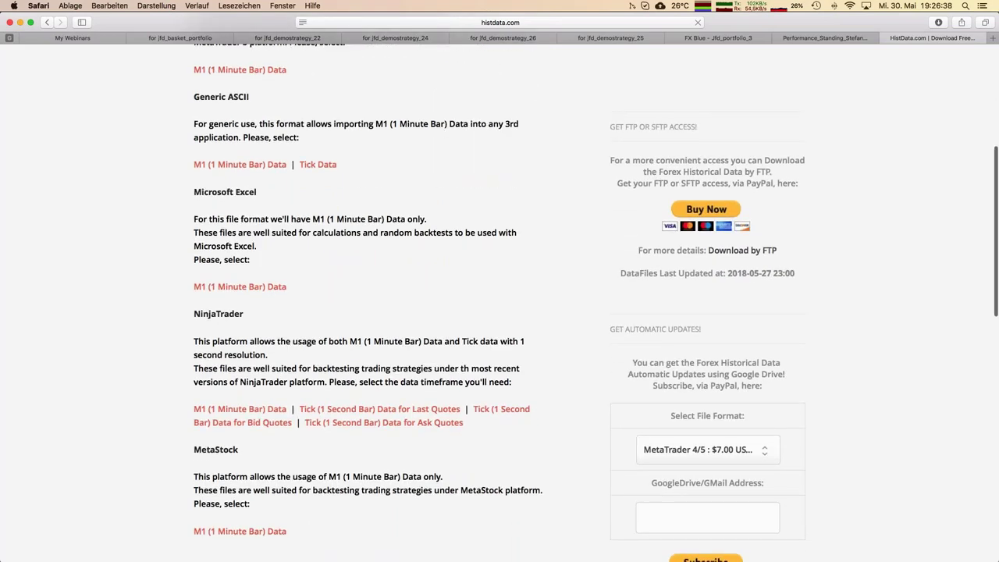
scroll(198, 328, "down", 3)
scroll(198, 329, "up", 6)
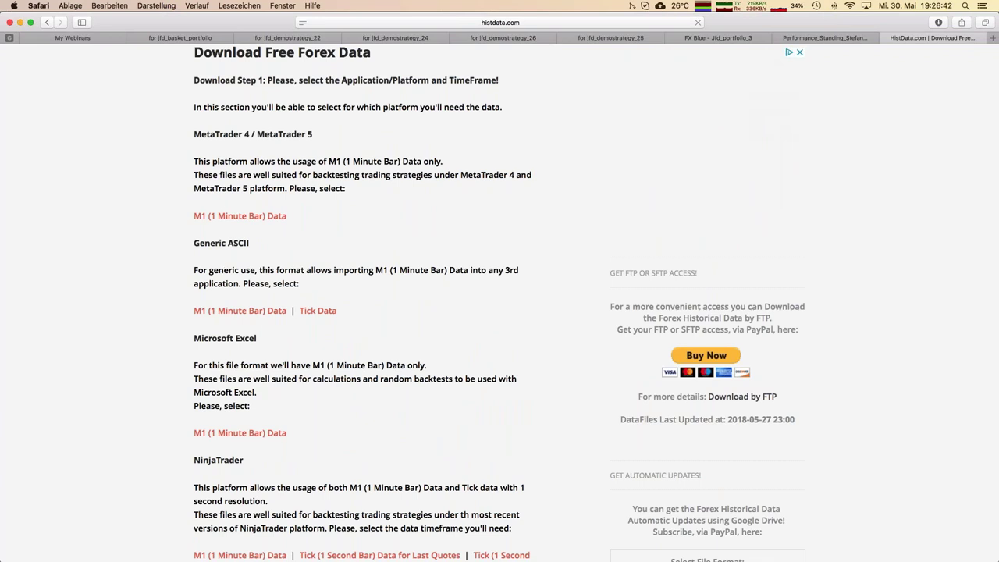
left_click(240, 216)
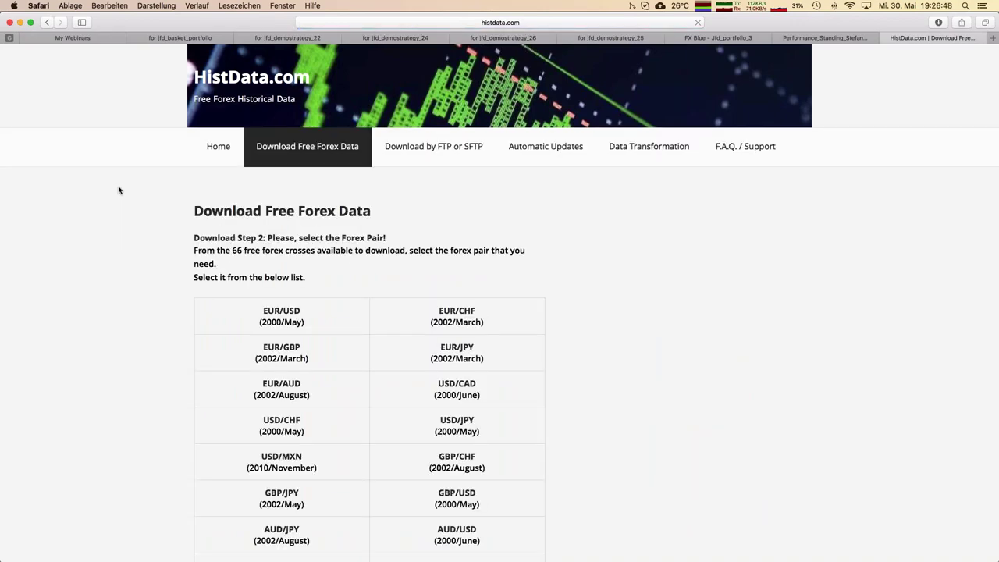
Select the GRX/EUR pair and open the download page for its 2018 / January full-month data
scroll(117, 196, "down", 2)
scroll(118, 195, "down", 10)
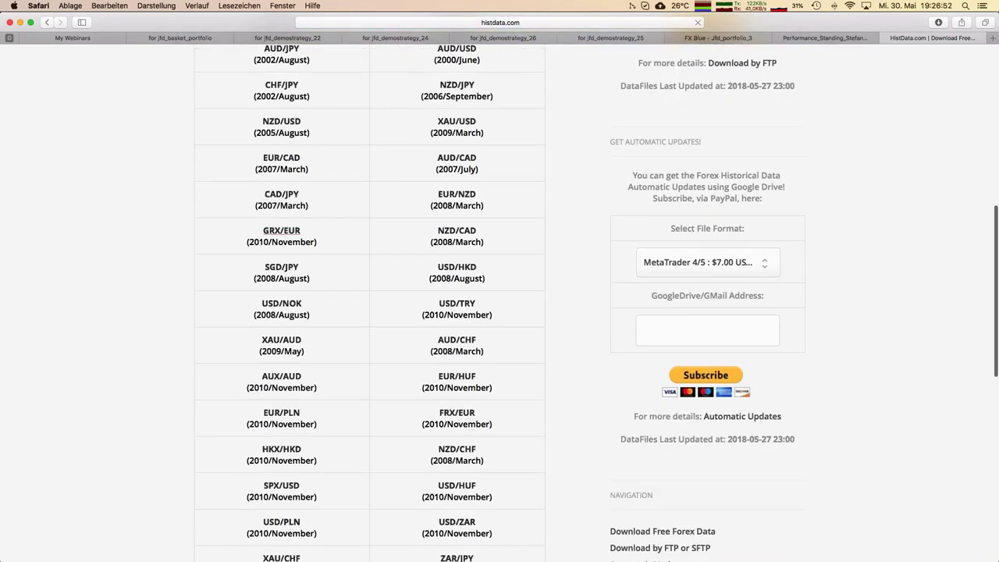
left_click(283, 233)
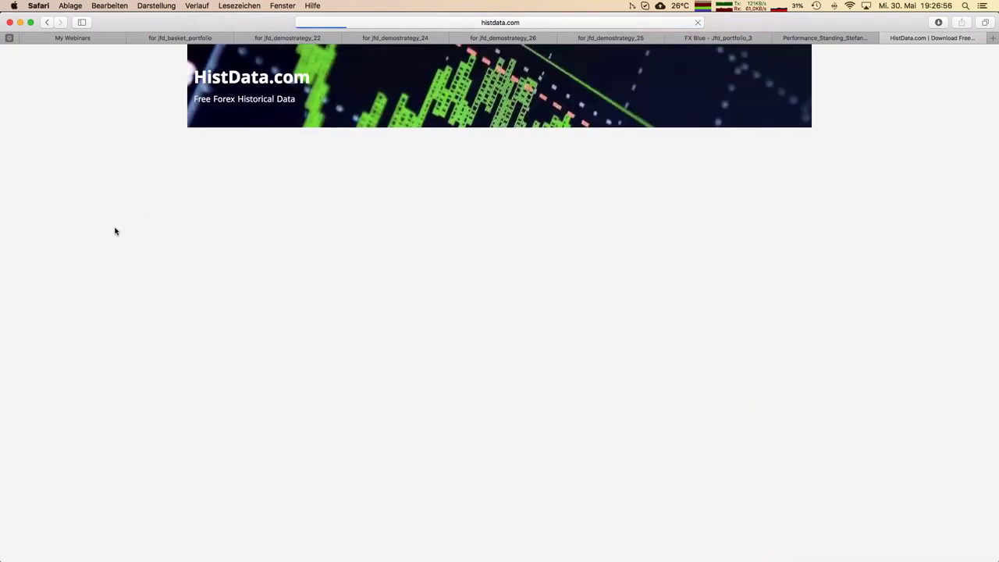
scroll(112, 231, "down", 5)
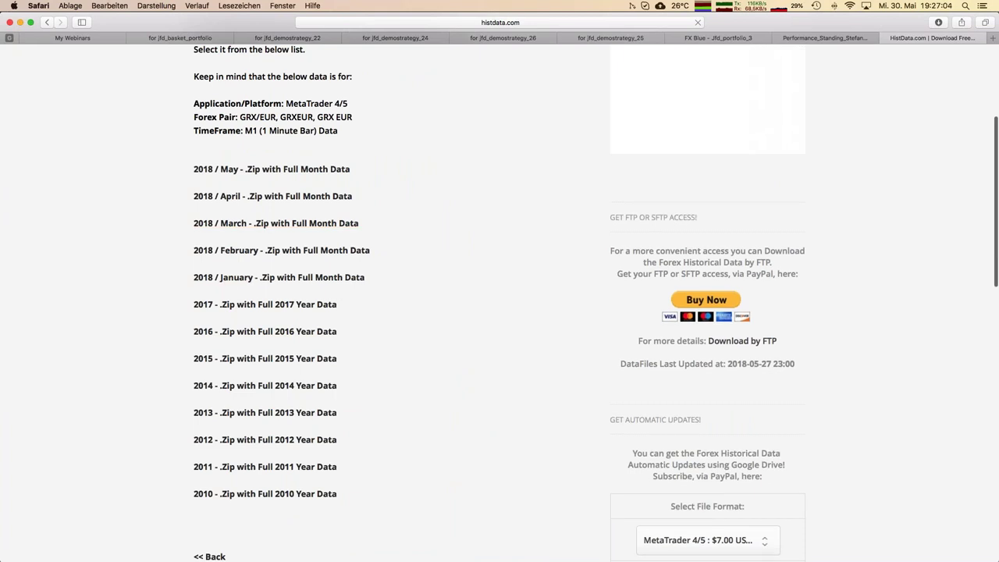
left_click(304, 279)
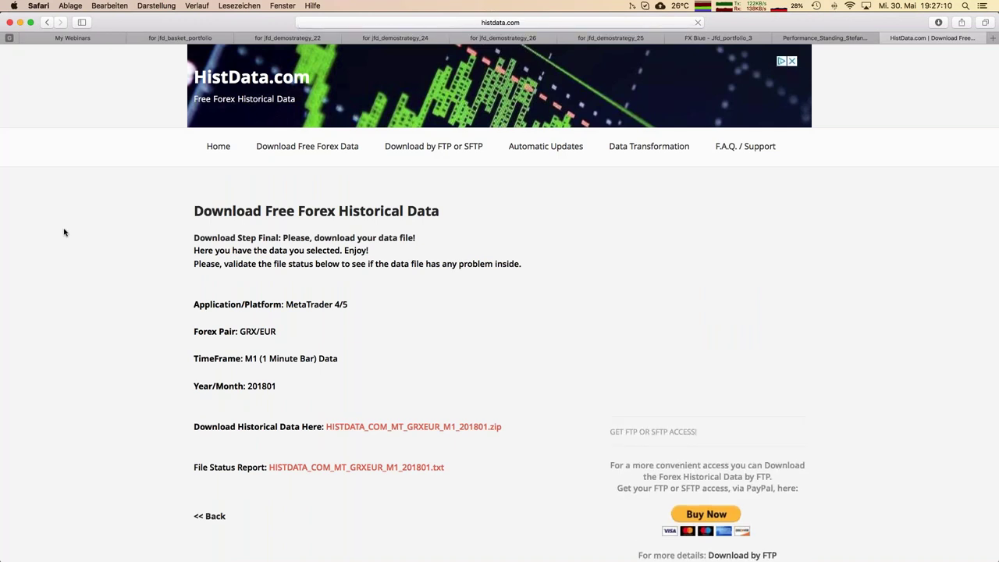
Switch to Finder and show the Downloads folder in the M1 tab, sorted by modification date with the oldest files first
mouse_move(2, 171)
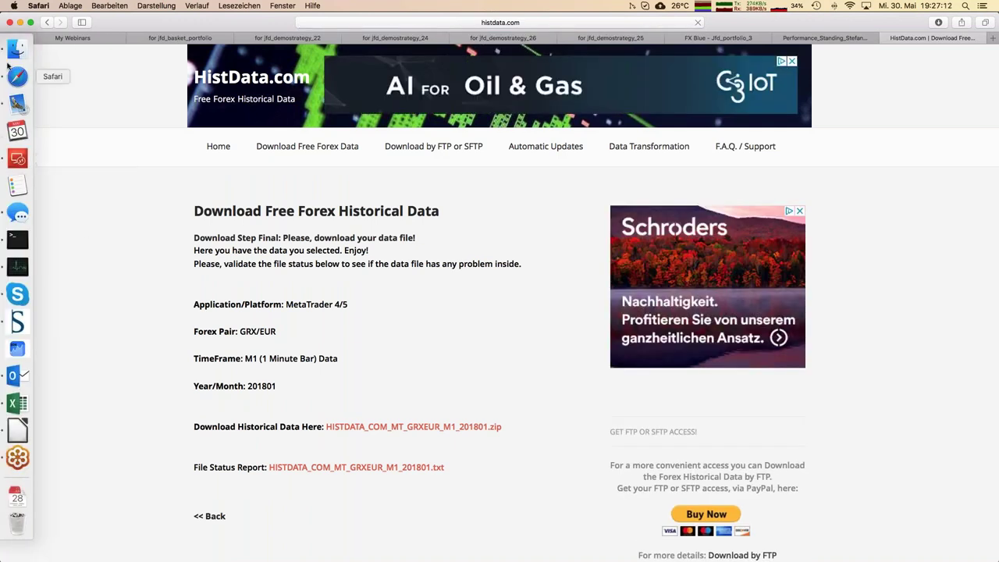
left_click(16, 49)
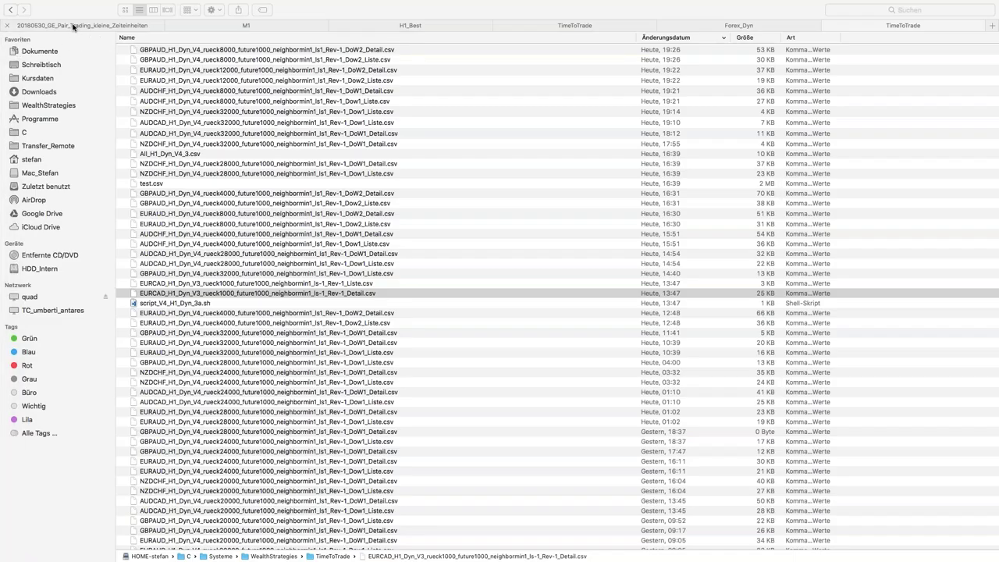
left_click(238, 27)
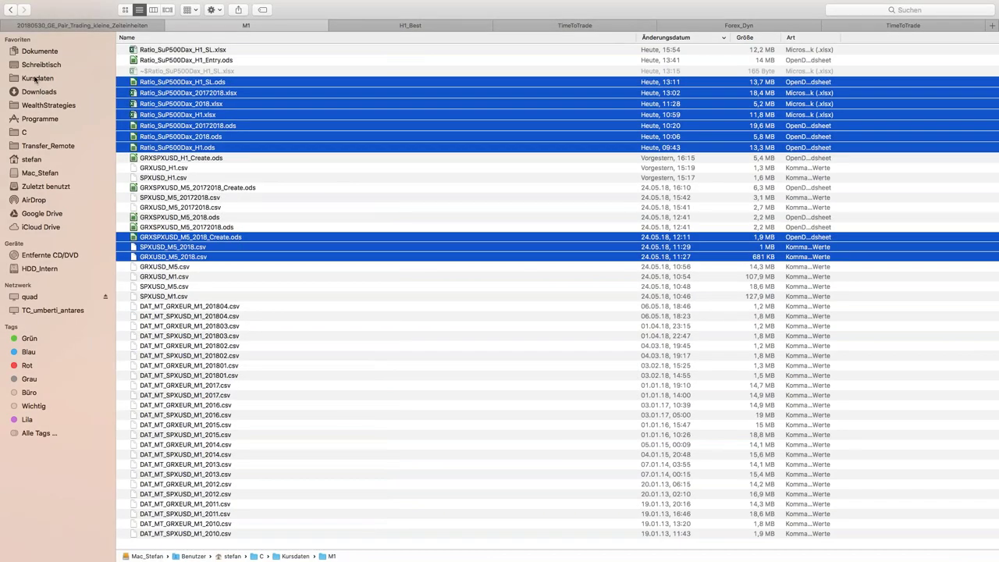
left_click(34, 92)
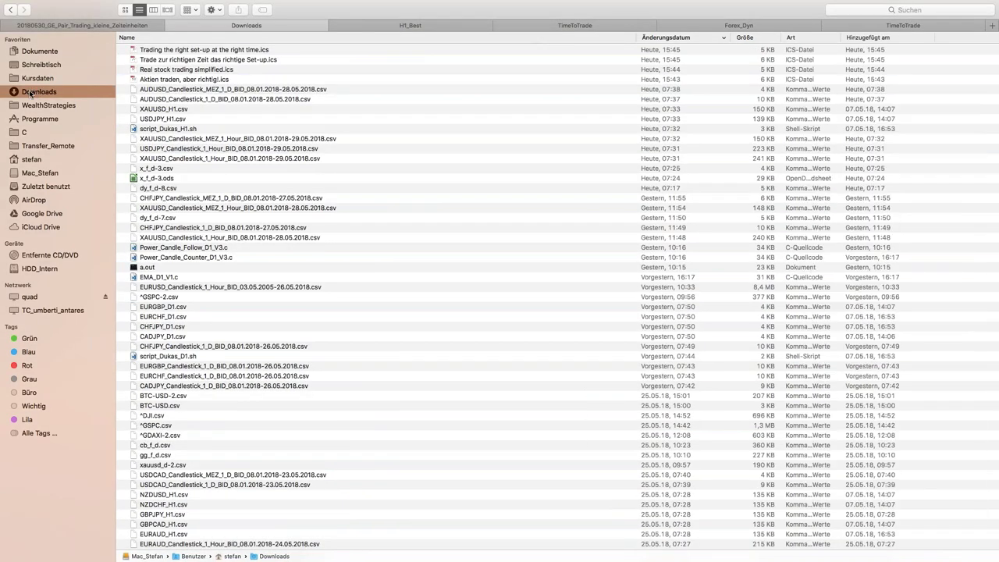
scroll(201, 123, "up", 2)
left_click(676, 37)
scroll(224, 83, "up", 2)
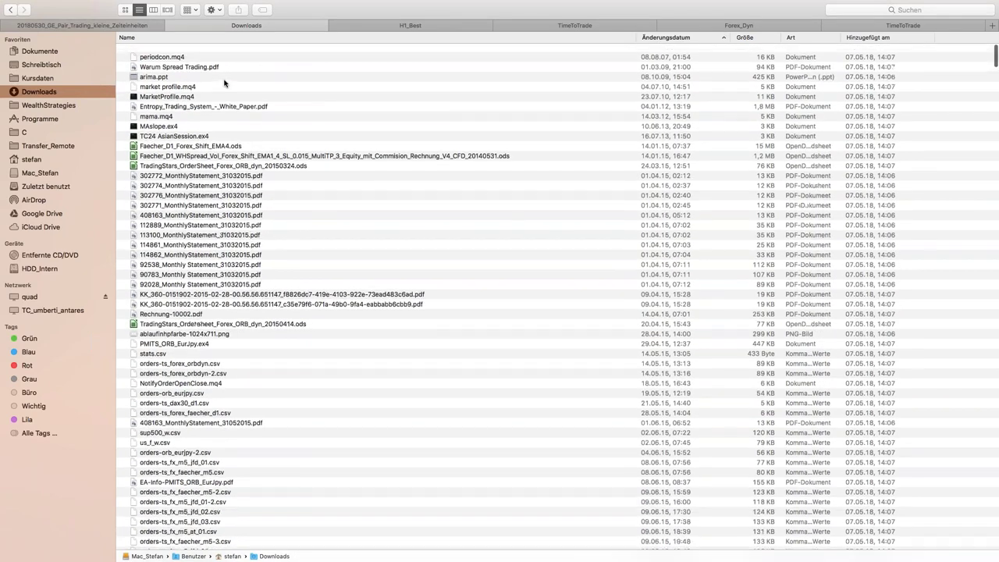
mouse_move(3, 130)
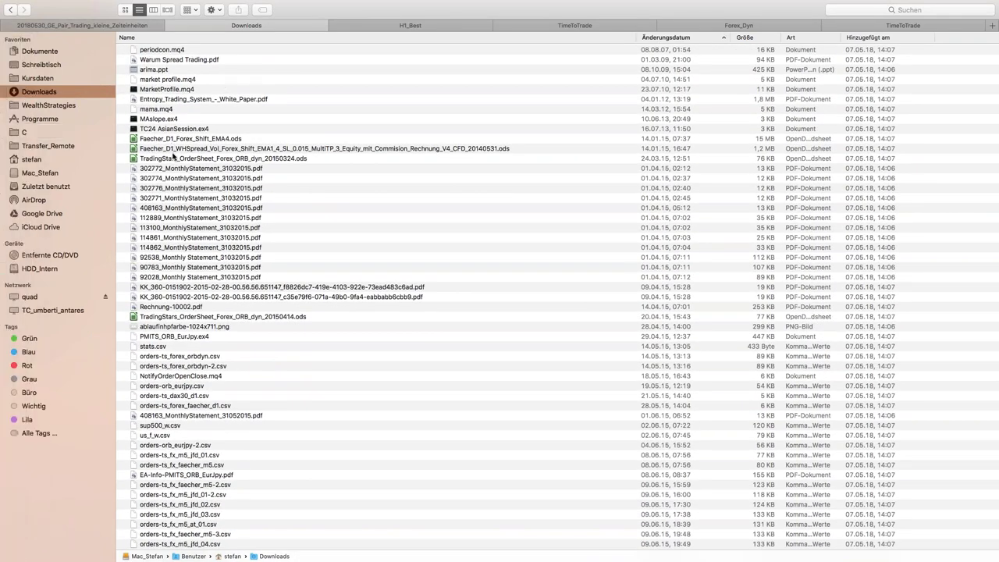
scroll(195, 125, "up", 2)
Download HISTDATA_COM_MT_GRXEUR_M1_201801.zip in Safari and open its unpacked folder from Finder's Downloads, sorted newest first
key("ctrl+Left")
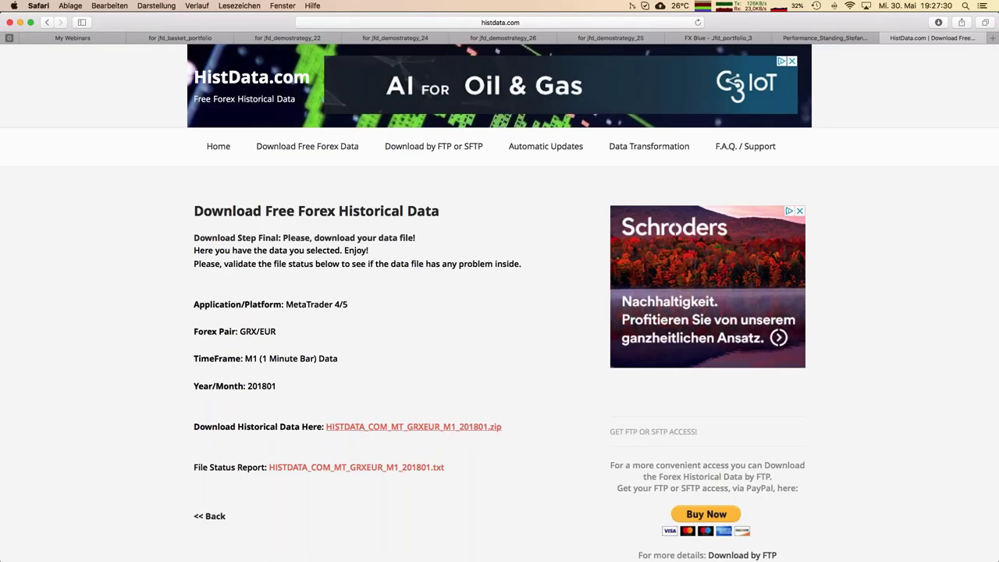
left_click(378, 426)
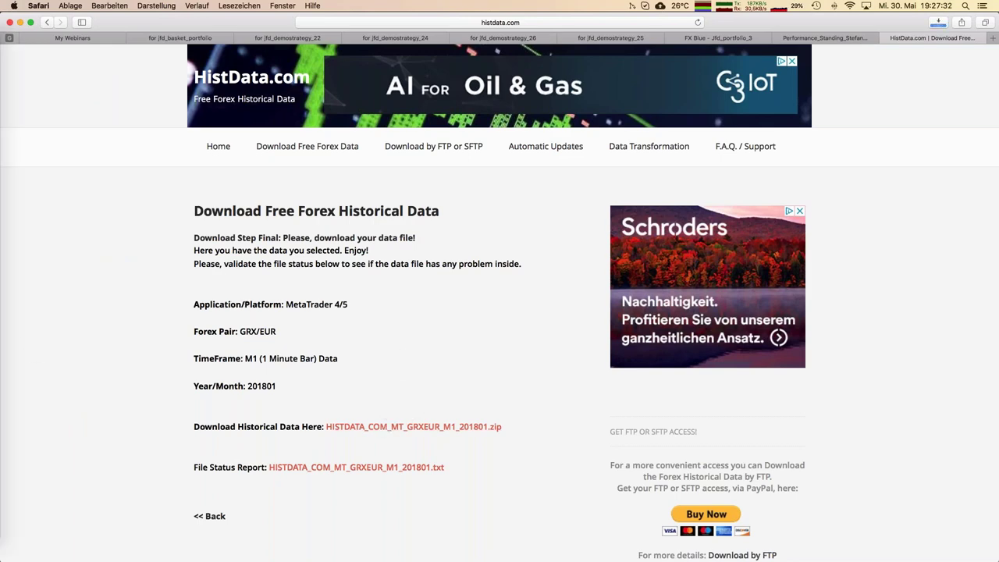
mouse_move(2, 234)
left_click(17, 50)
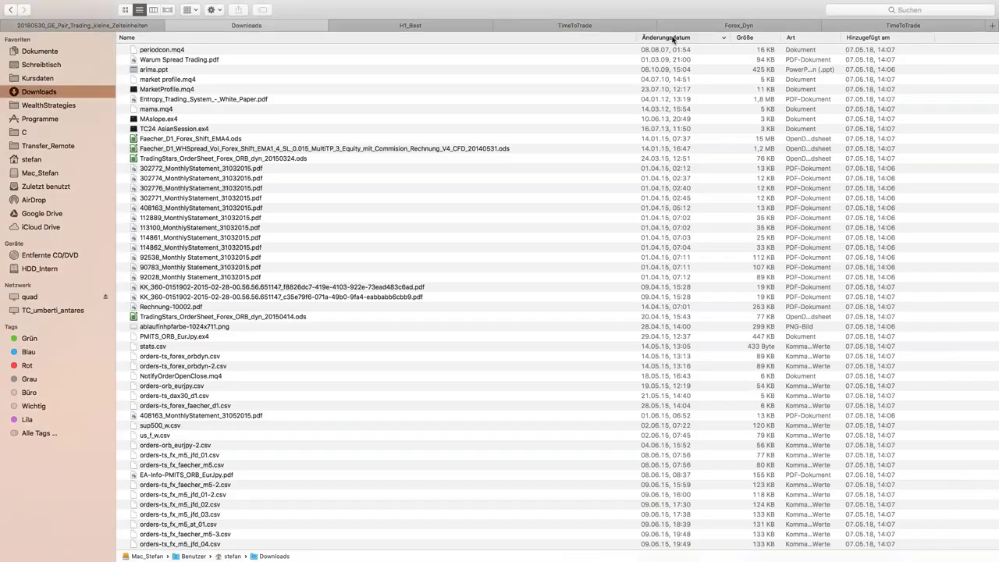
left_click(673, 38)
left_click(242, 80)
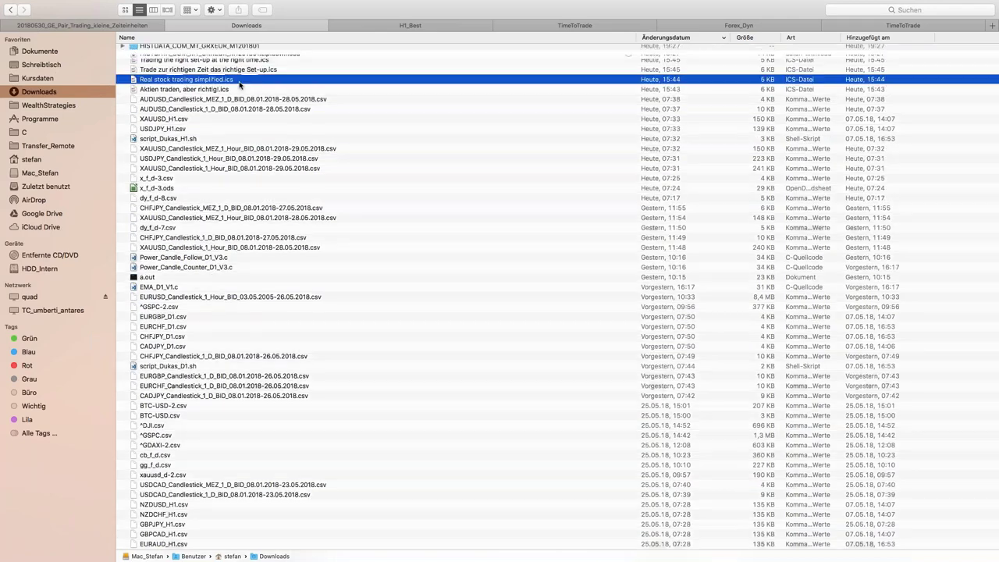
double_click(207, 50)
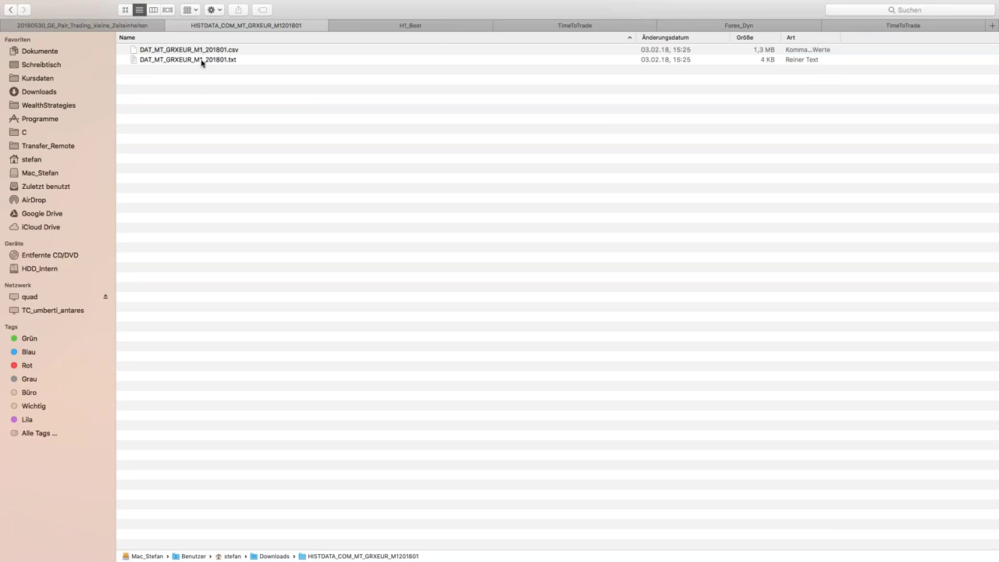
Open DAT_MT_GRXEUR_M1_201801.csv in TextEdit, examine its first rows of minute data, and return to the HistData page
left_click(188, 52)
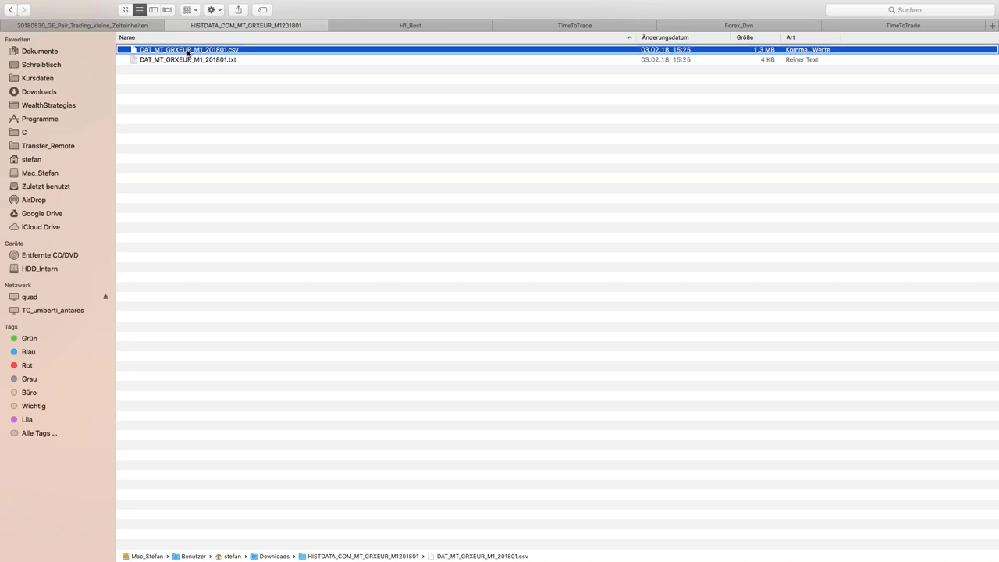
right_click(188, 51)
mouse_move(213, 68)
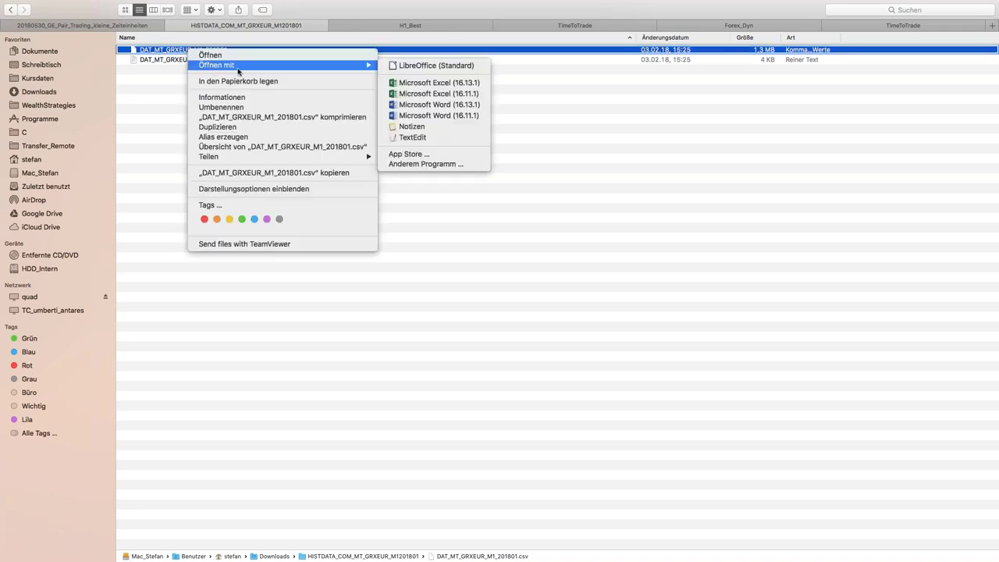
left_click(435, 138)
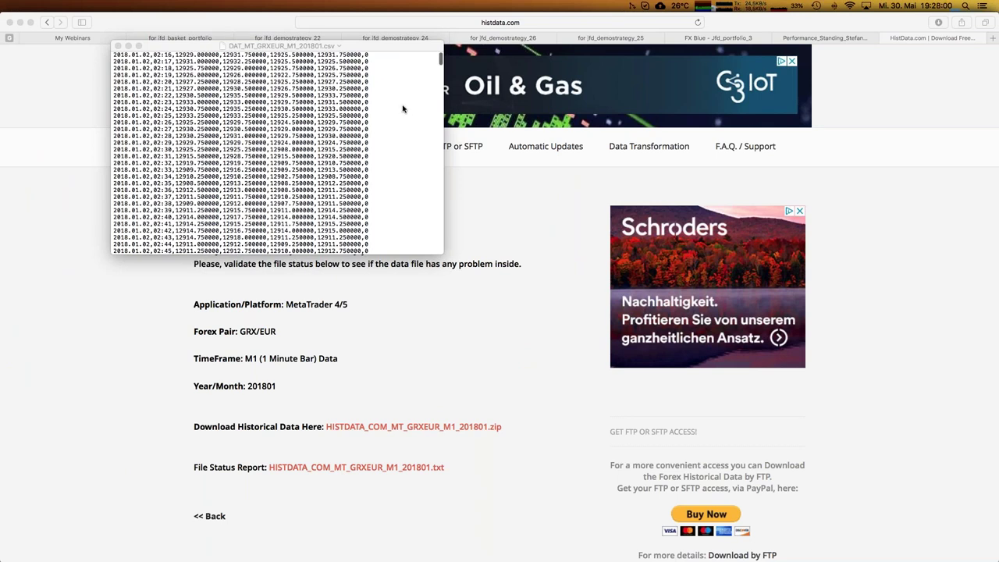
scroll(402, 110, "up", 2)
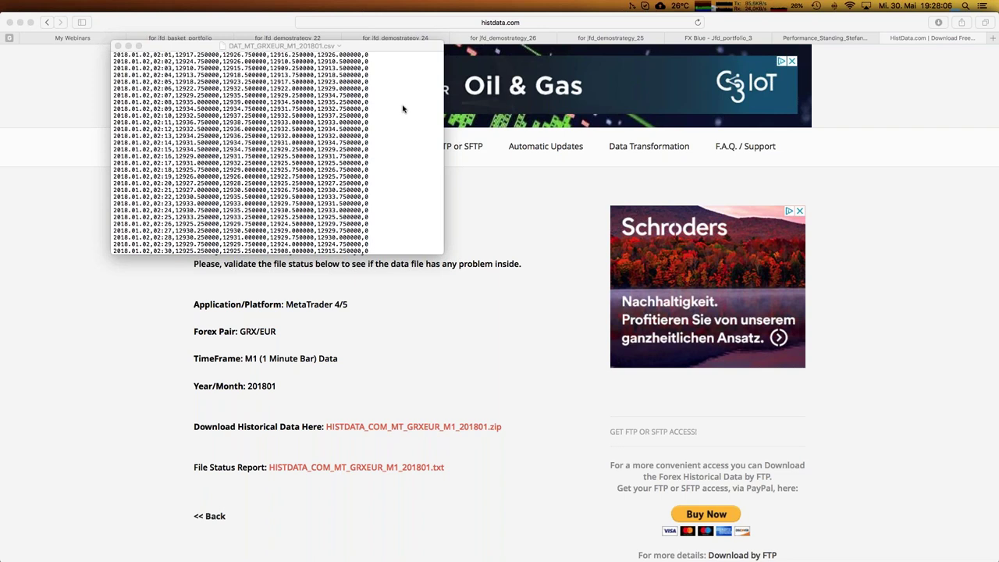
left_click(102, 307)
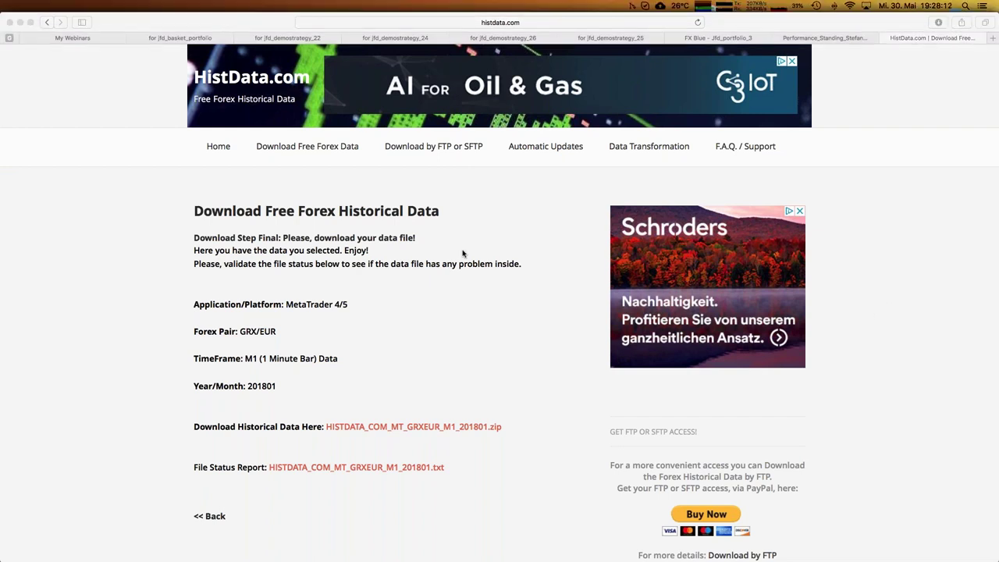
Switch to LibreOffice to show the Datenbeschaffung Indices M1 slide of the webinar presentation
mouse_move(2, 178)
mouse_move(2, 388)
left_click(15, 410)
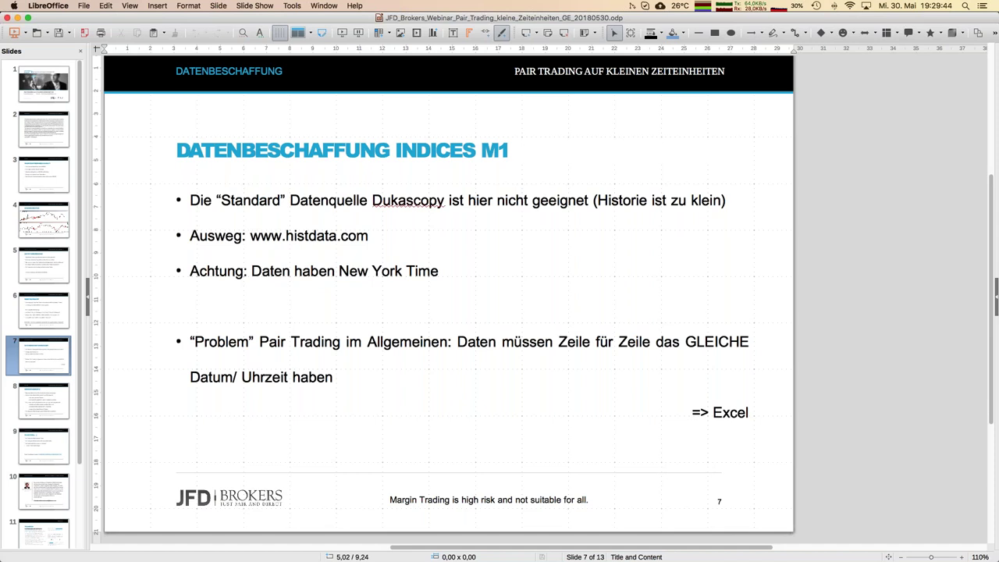
Bring the spreadsheet Ratio_SuP500Dax_2018.ods to the front and enlarge its view to 160%
mouse_move(1, 251)
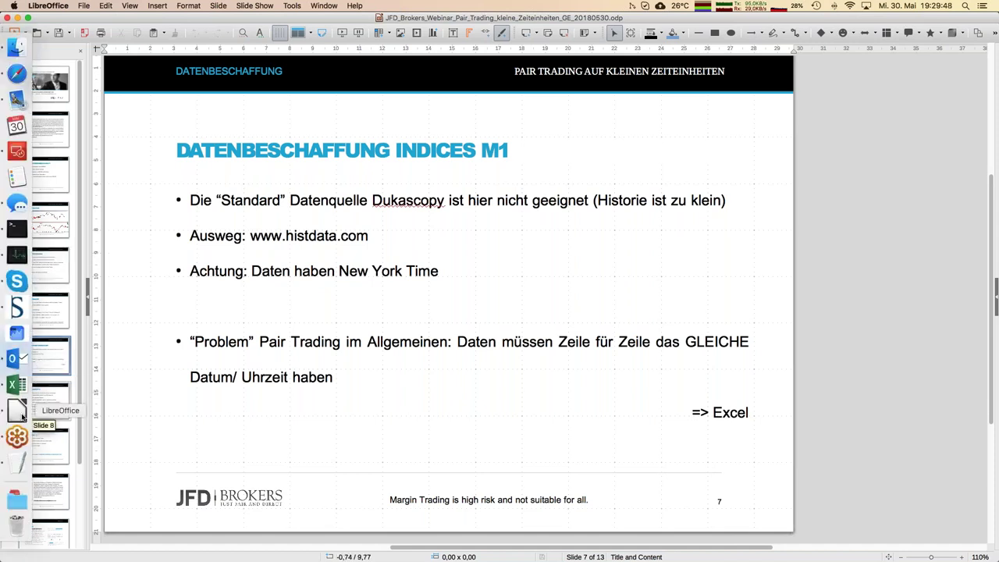
left_click(329, 6)
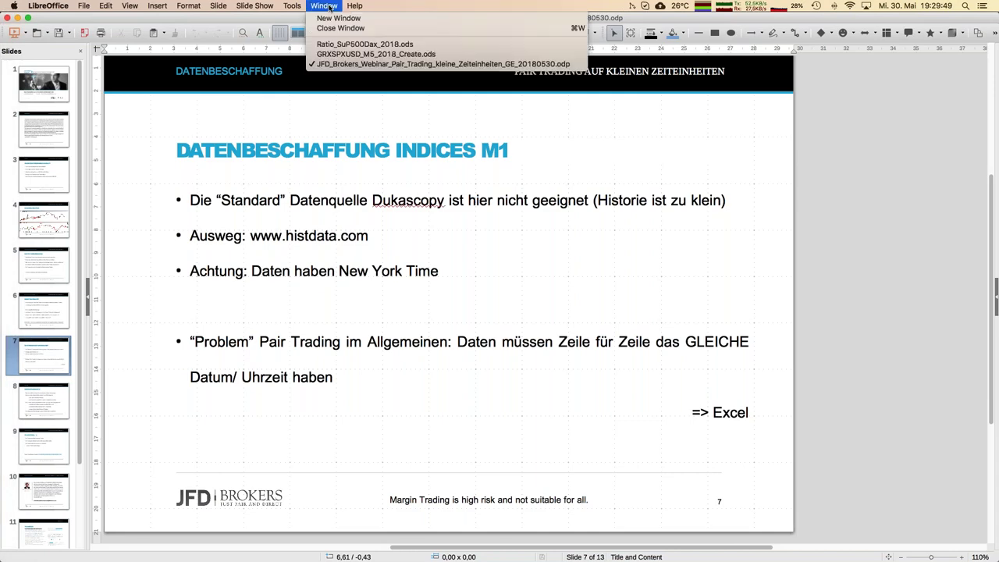
left_click(357, 45)
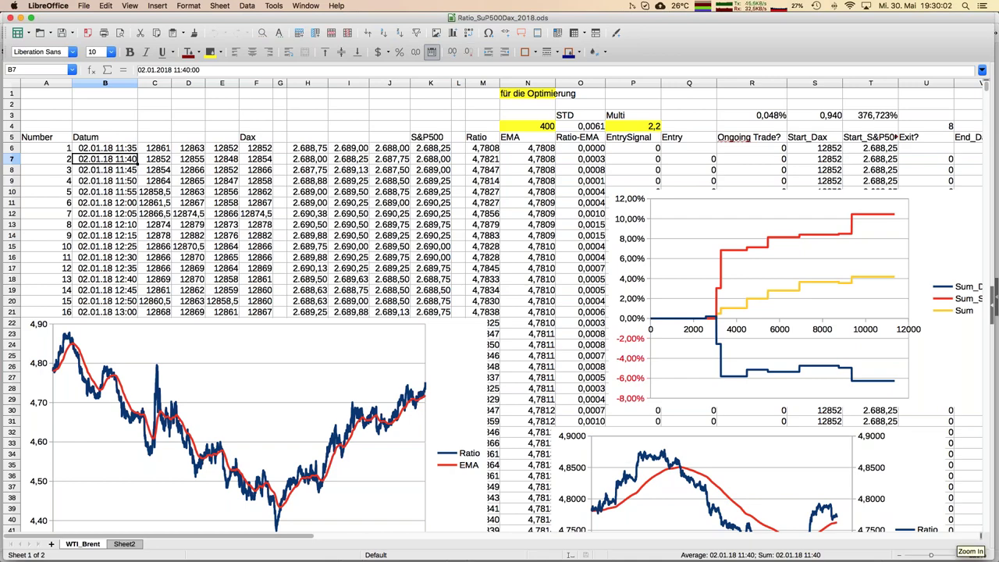
left_click(959, 556)
left_click(959, 556)
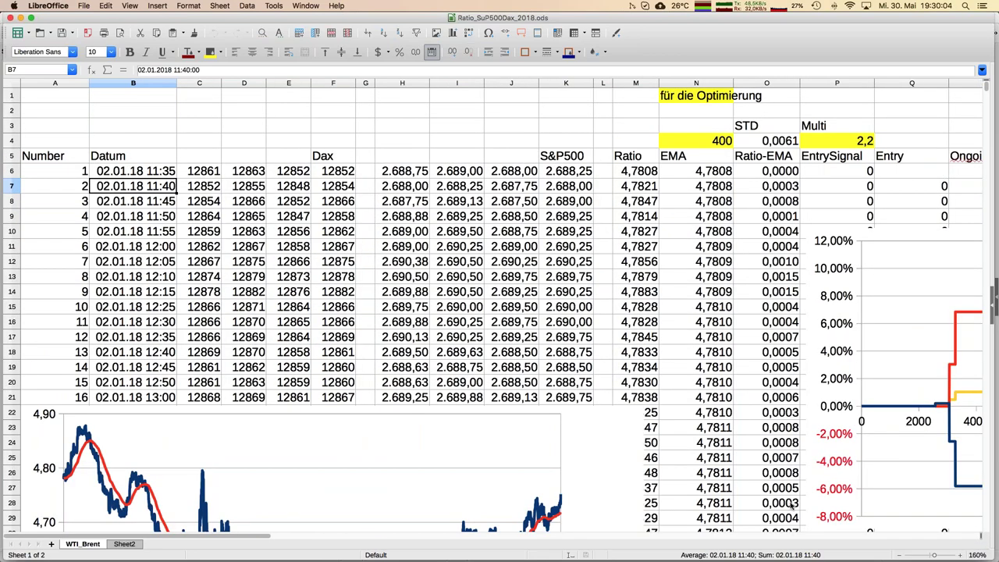
Bring GRXSPXUSD_M5_2018_Create.ods to the front and highlight the DAX columns A to G, then the S&P 500 columns H to N
left_click(107, 172)
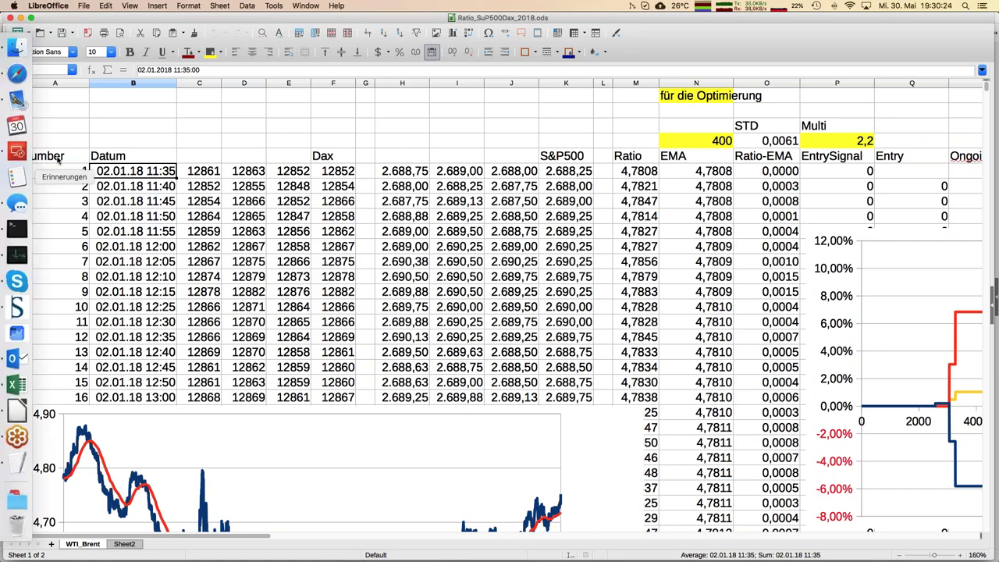
left_click(305, 6)
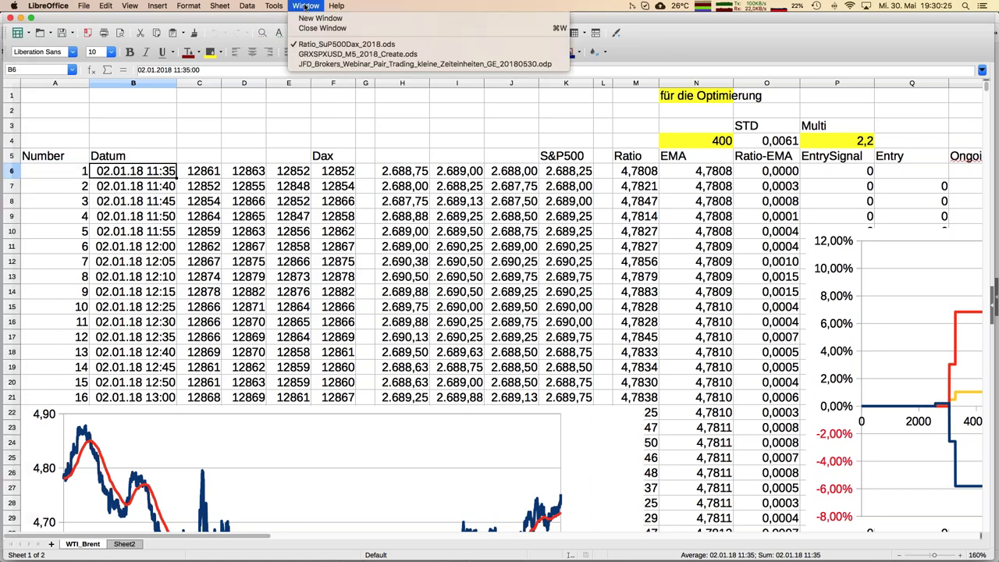
left_click(329, 54)
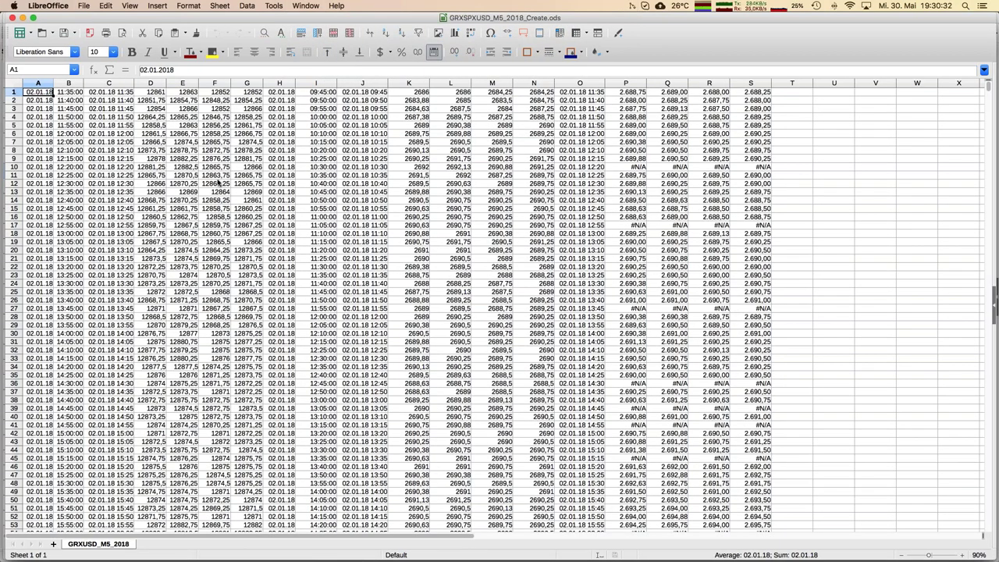
left_click_drag(37, 82, 244, 86)
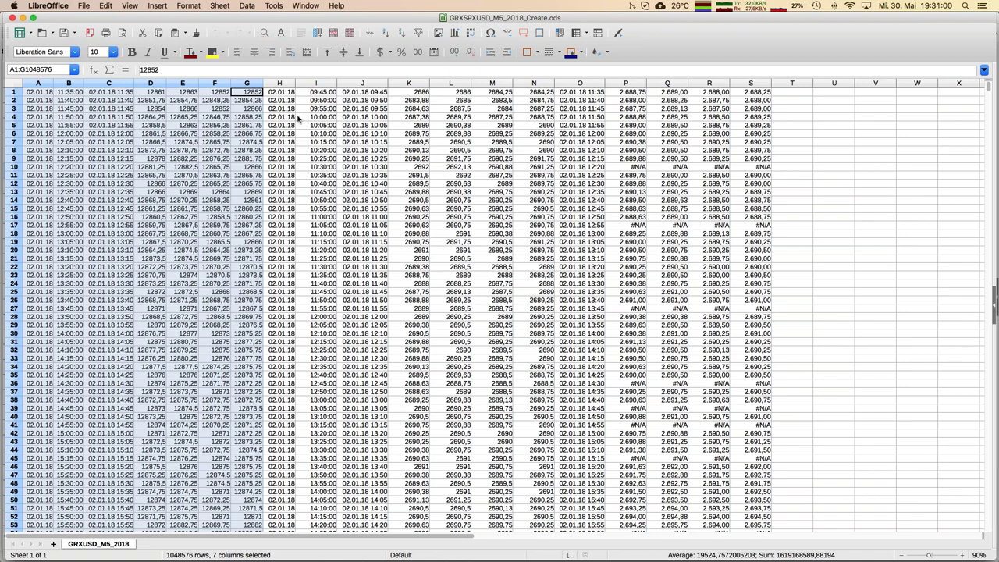
left_click_drag(279, 83, 535, 79)
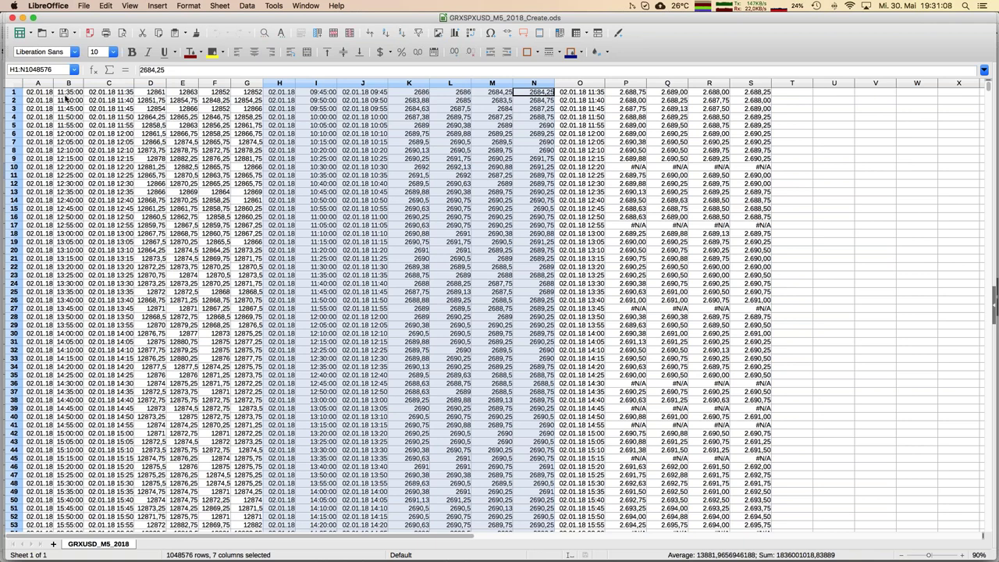
Inspect the combined date-time formula in C1 and the formula in O1 that refers to it
left_click(109, 92)
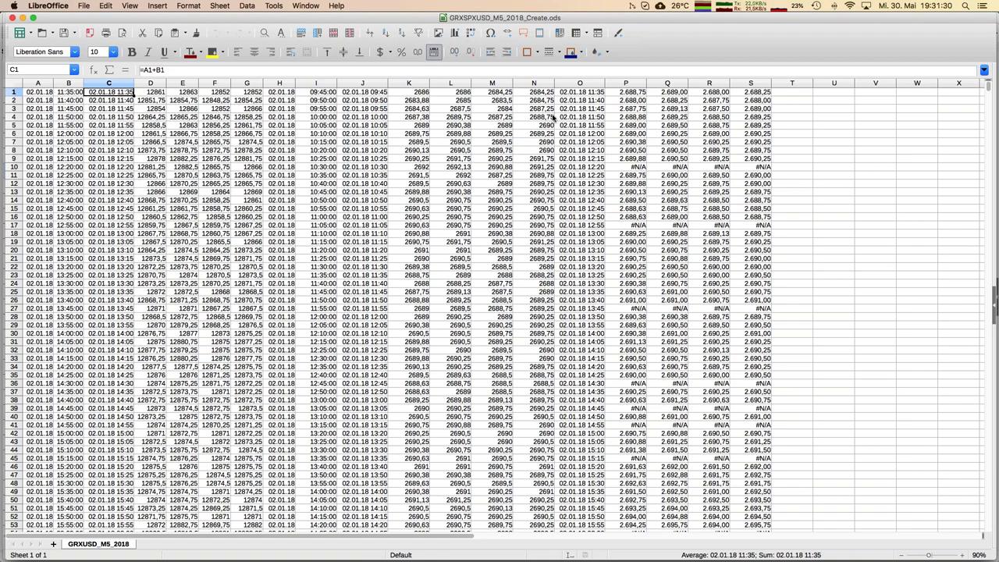
left_click(587, 94)
key("ctrl+c")
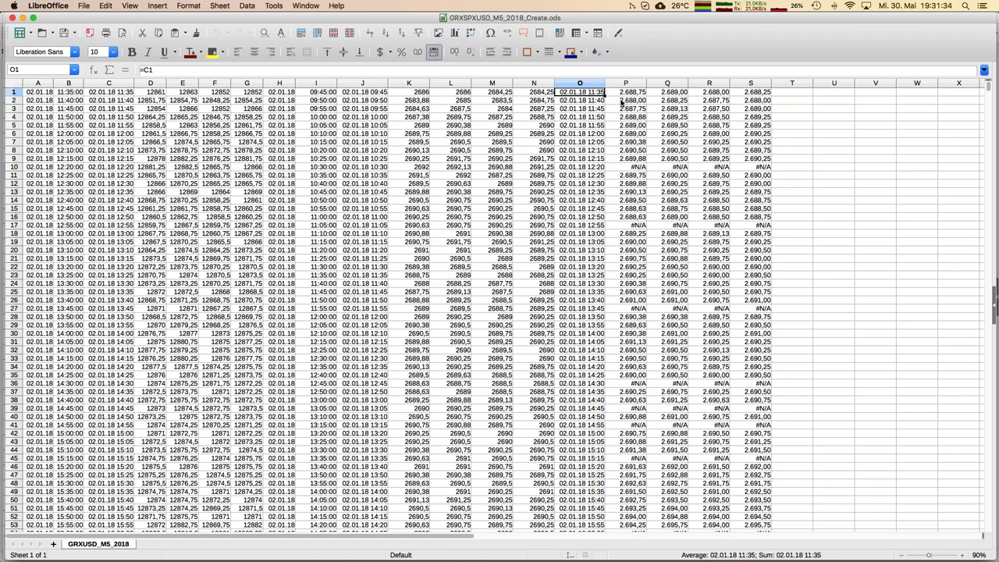
Examine the INDEX/MATCH formula in P1 with its referenced ranges highlighted, leaving the formula as it is
scroll(679, 270, "up", 2)
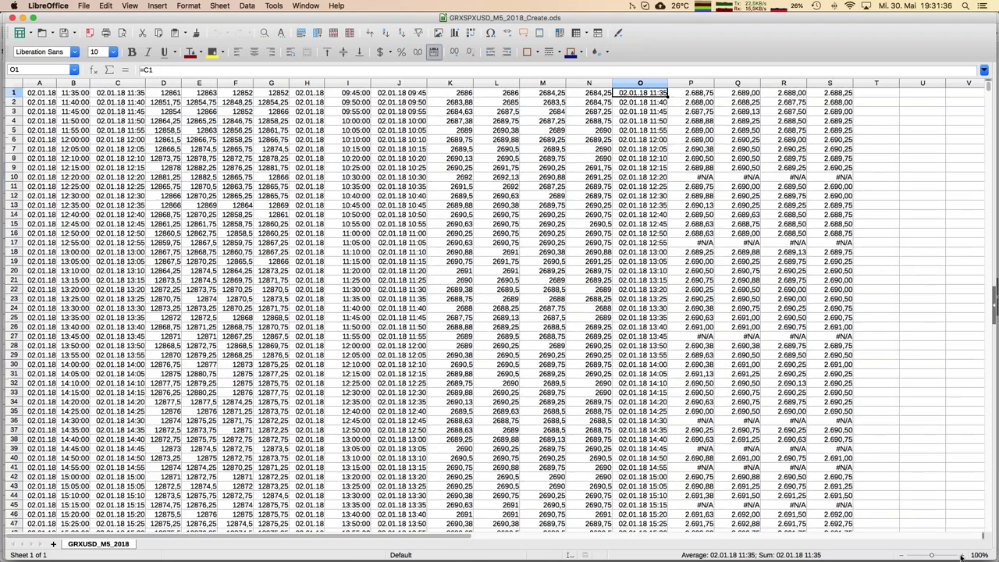
scroll(679, 271, "right", 3)
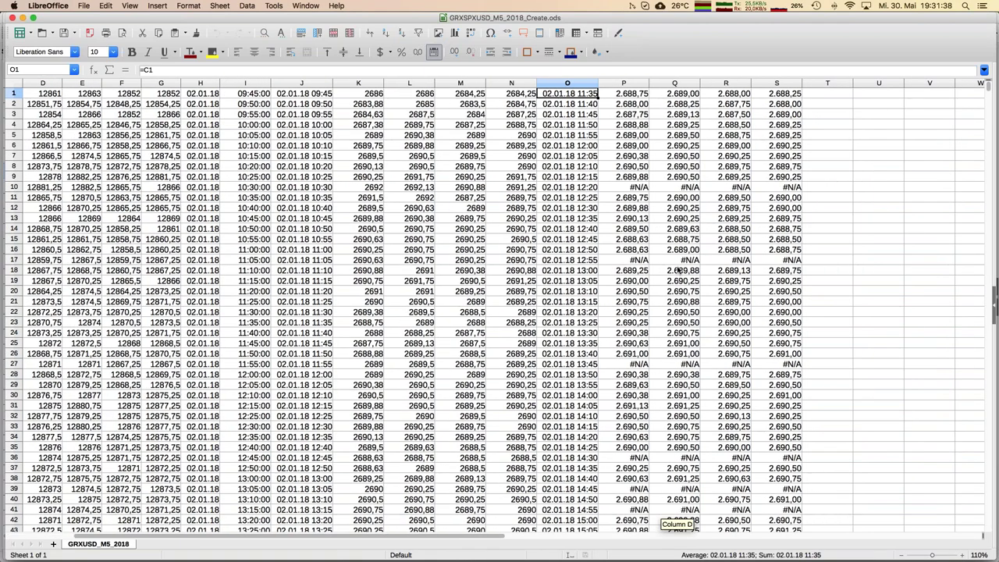
left_click(623, 94)
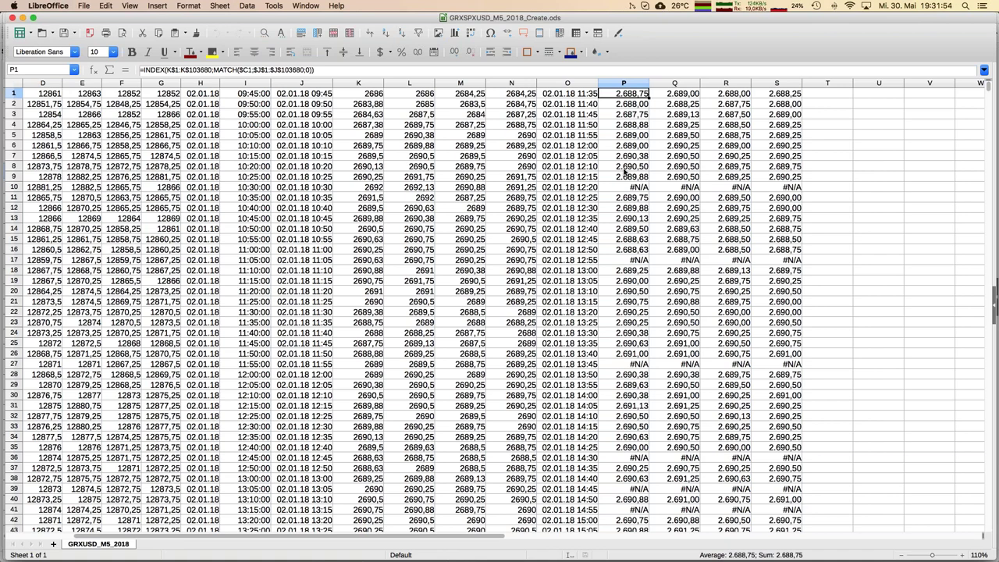
key("F2")
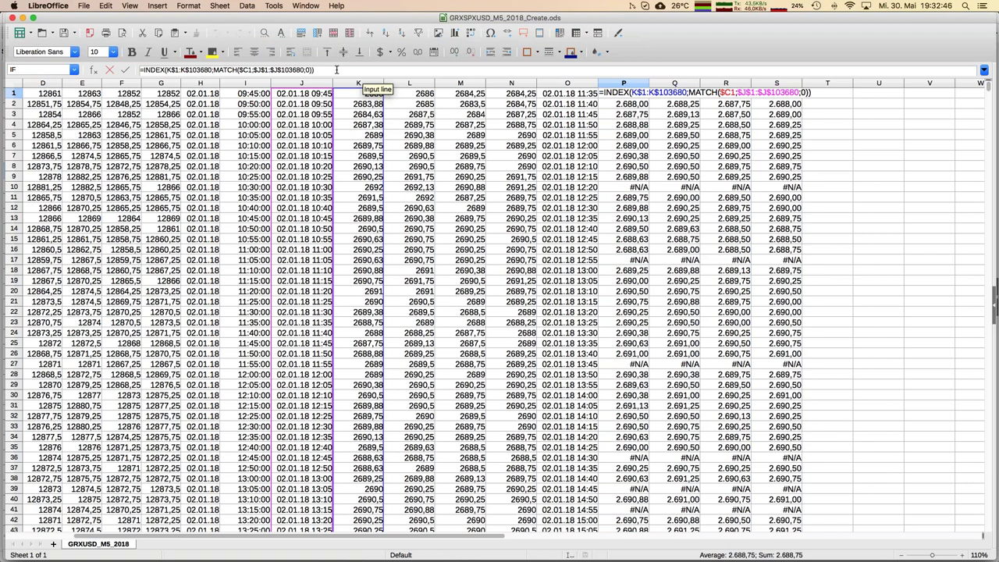
key("Return")
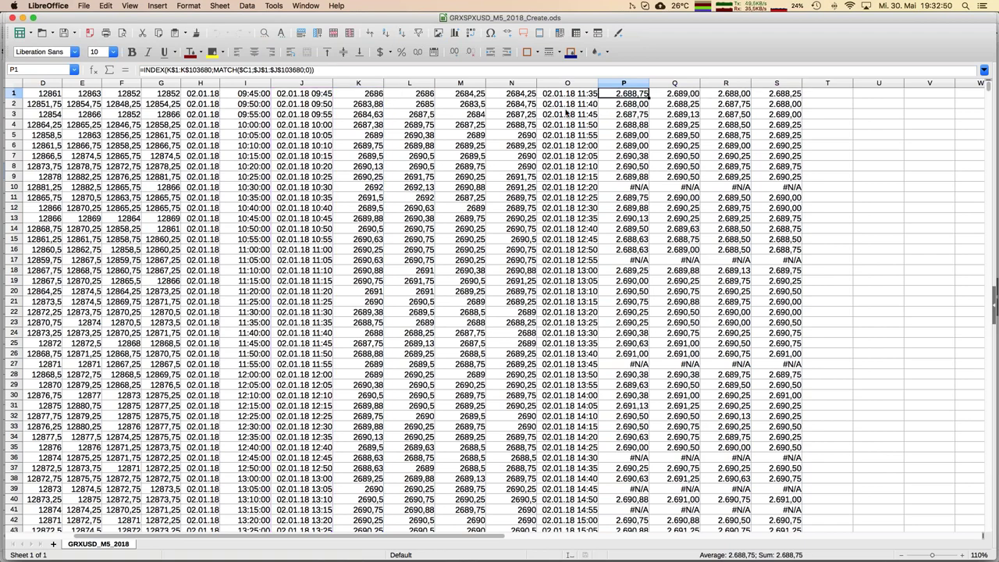
scroll(567, 114, "left", 2)
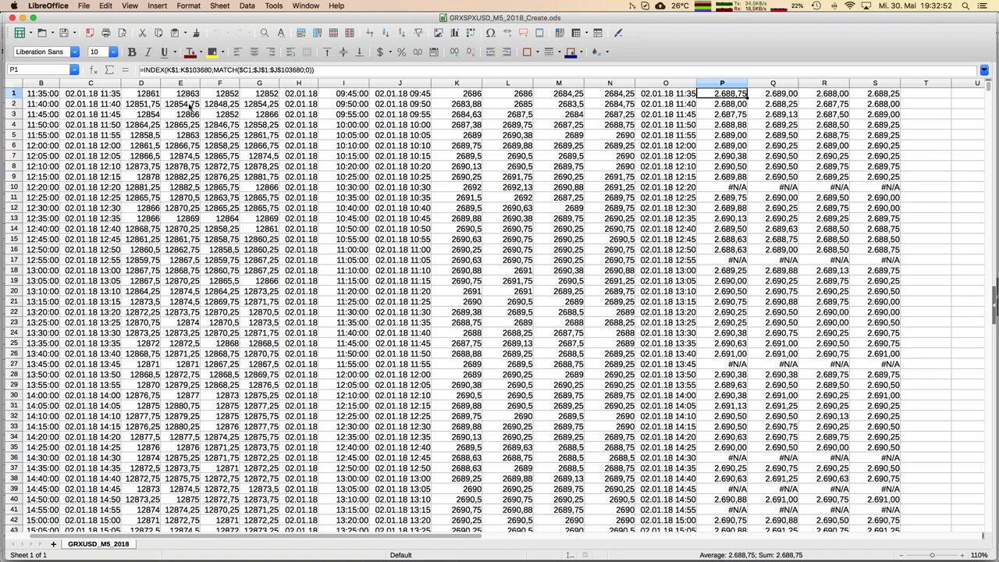
Compare the formulas across O1 to R1 and return to the date-time cell O1
left_click(669, 96)
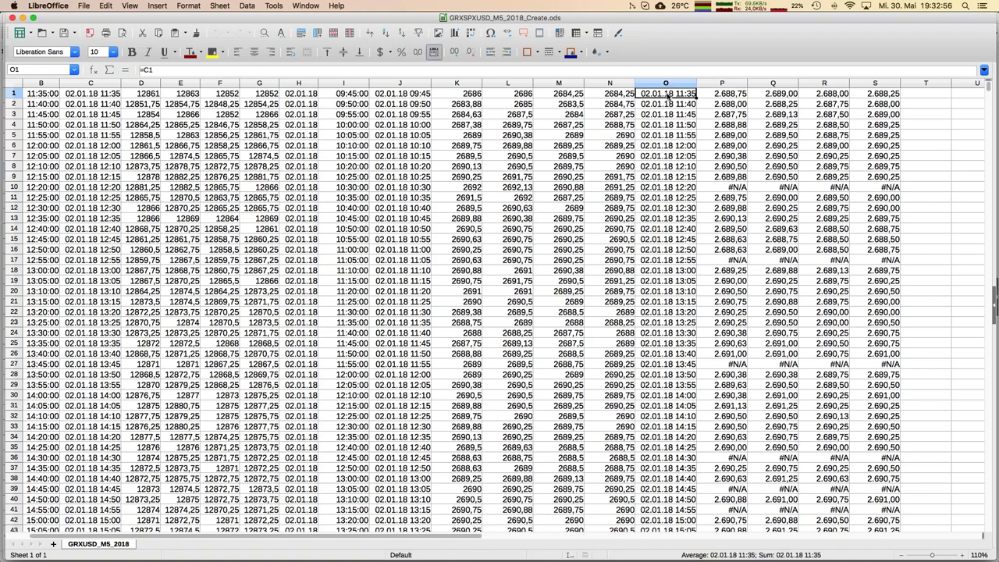
key("Right")
key("Right")
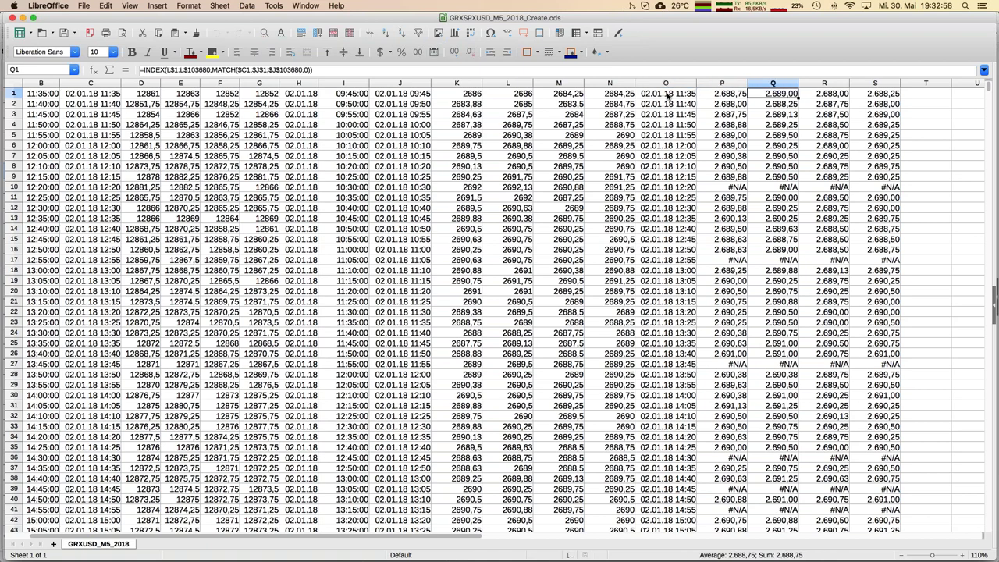
key("Right")
key("Left")
key("Left")
key("Left")
Go down the aligned date-time column to cell O10, the first row without matching S&P 500 prices
key("Down")
key("Down")
key("Down")
key("Down")
key("Down")
key("Down")
key("Down")
key("Down")
key("Down")
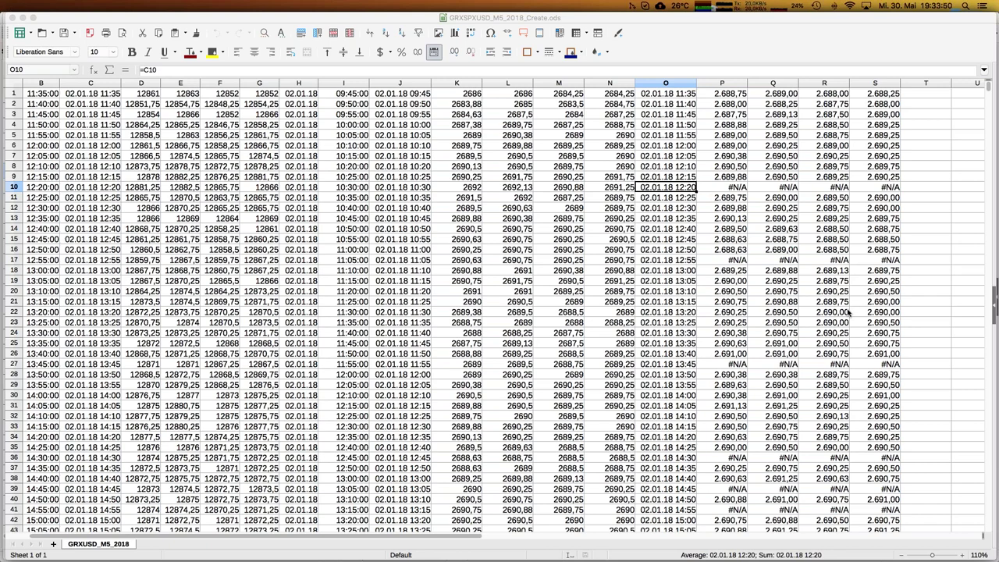
Switch from GoToMeeting back to LibreOffice and select cell F15 in the DAX data
mouse_move(2, 268)
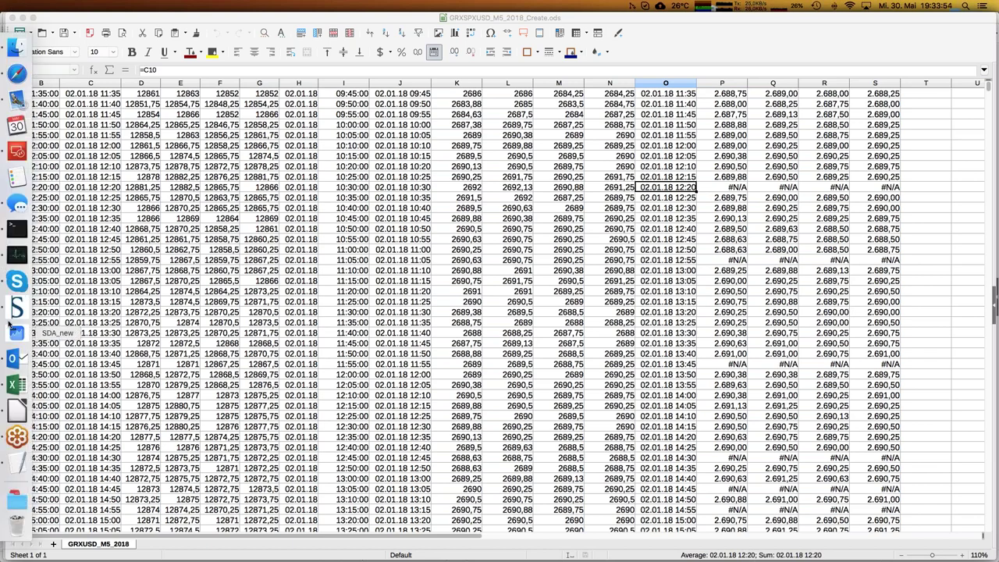
left_click(18, 411)
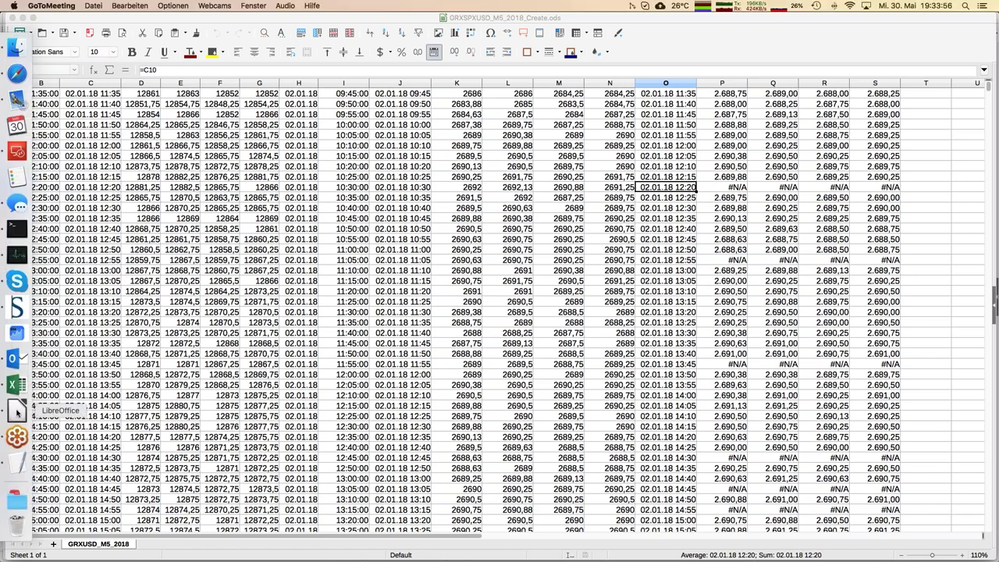
left_click(234, 240)
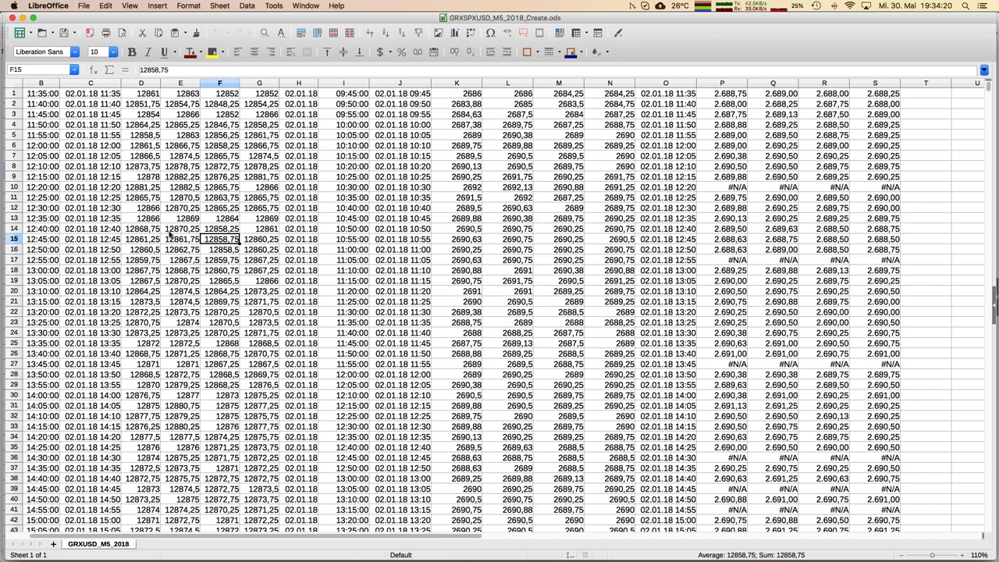
Bring the JFD Brokers pair trading presentation to the front and advance to slide 8, Der Trading Ansatz
mouse_move(3, 267)
left_click(302, 6)
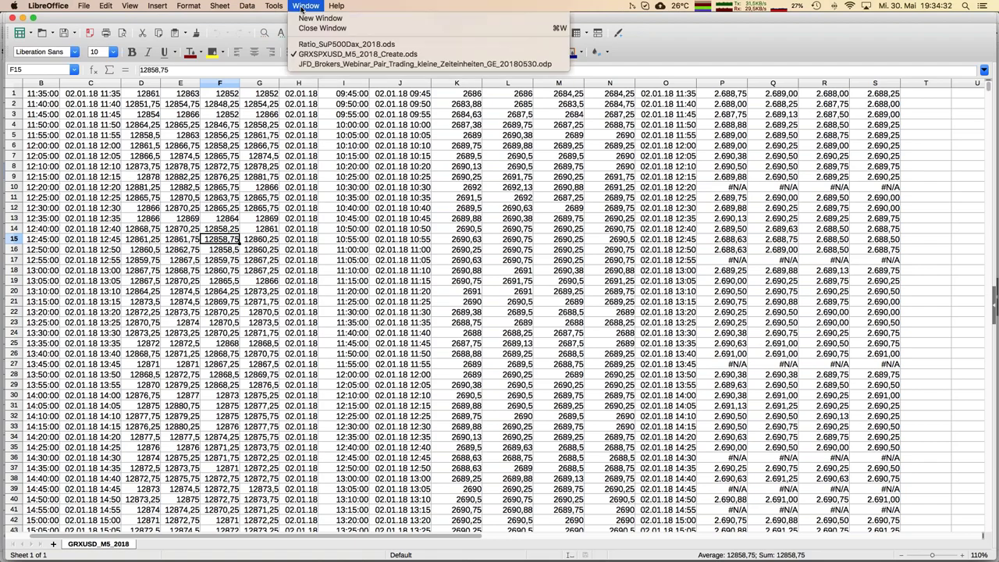
left_click(317, 64)
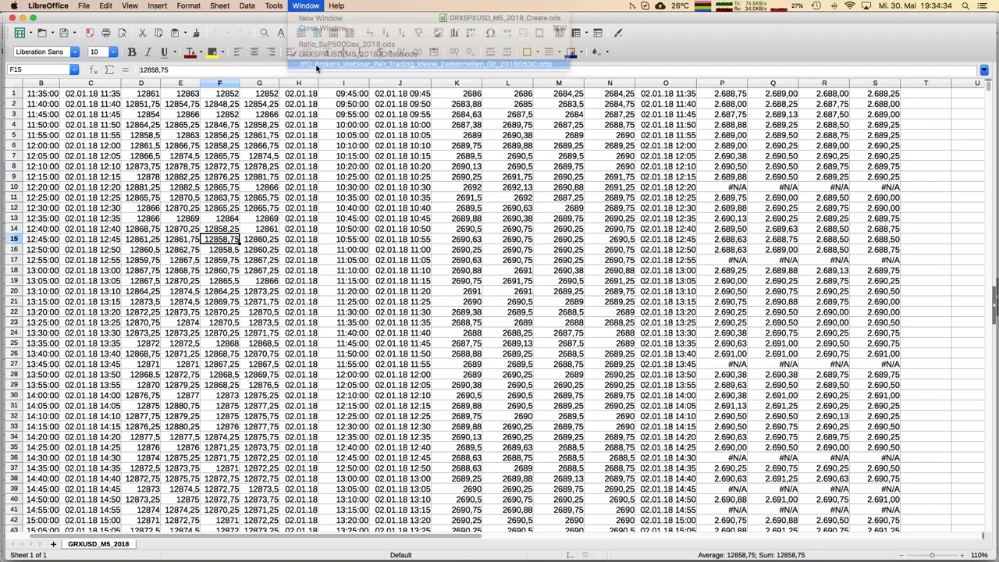
left_click(290, 200)
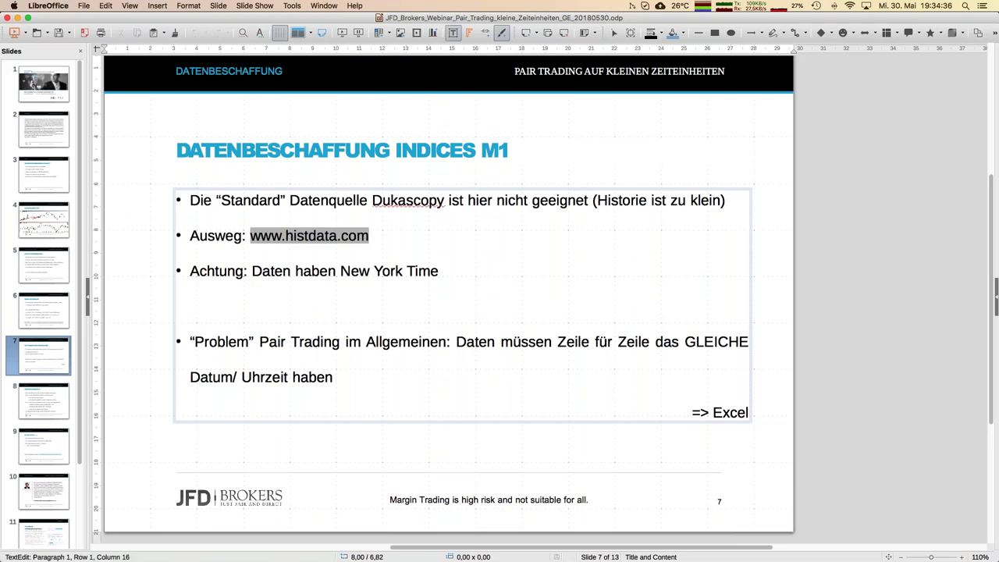
key("Page_Down")
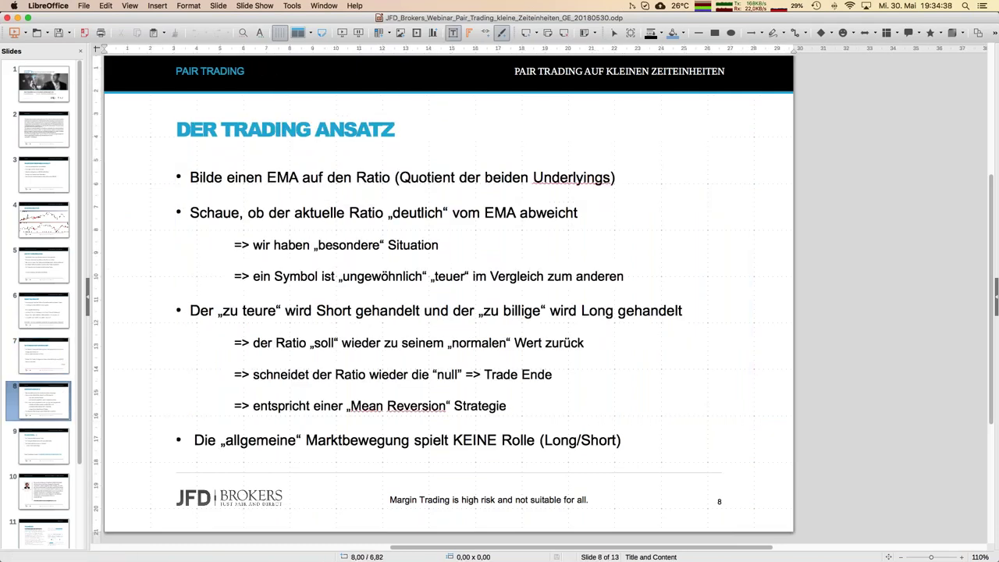
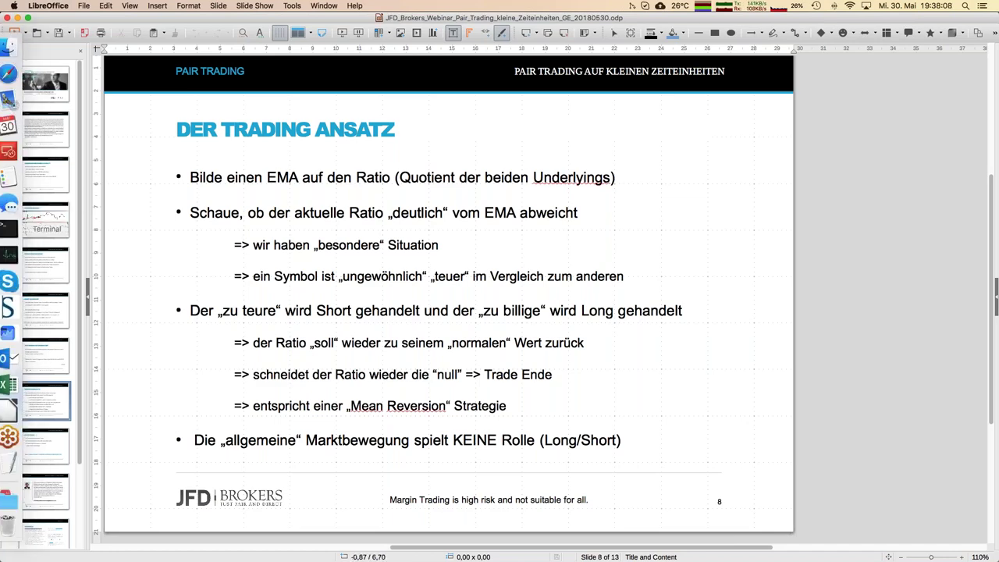
Bring Ratio_SuP500Dax_2018.ods to the front and reduce its view to 120%
left_click(326, 9)
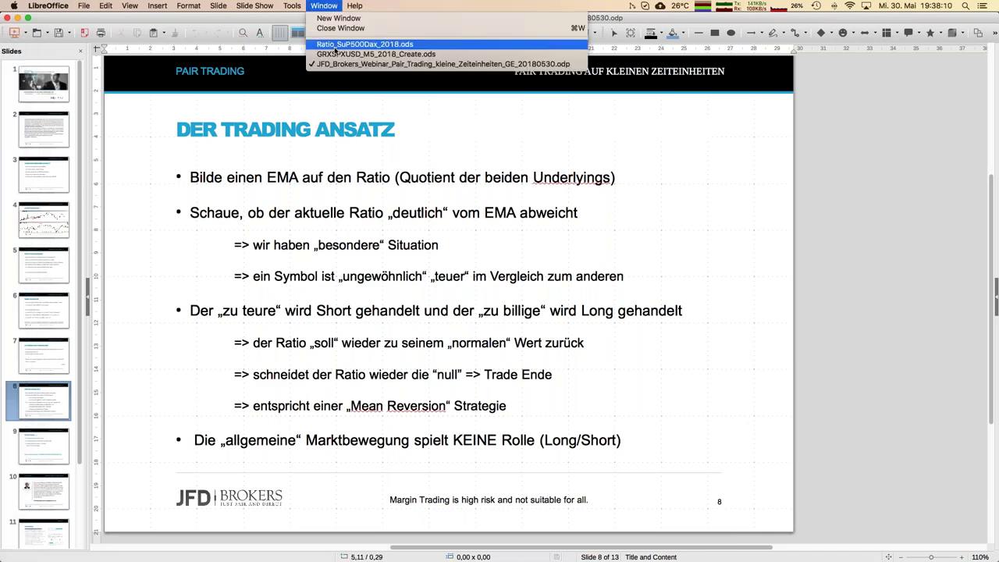
key("Escape")
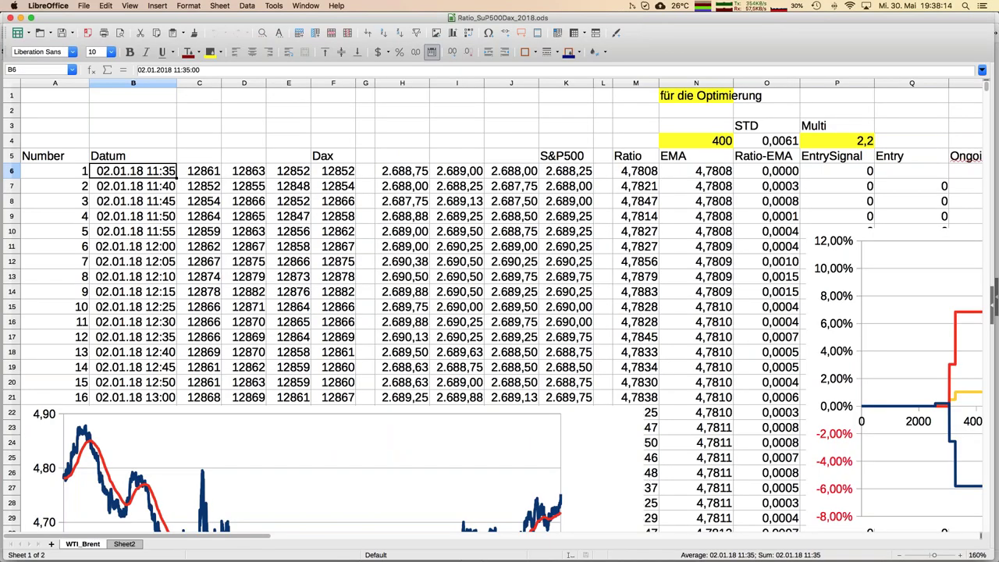
left_click(902, 555)
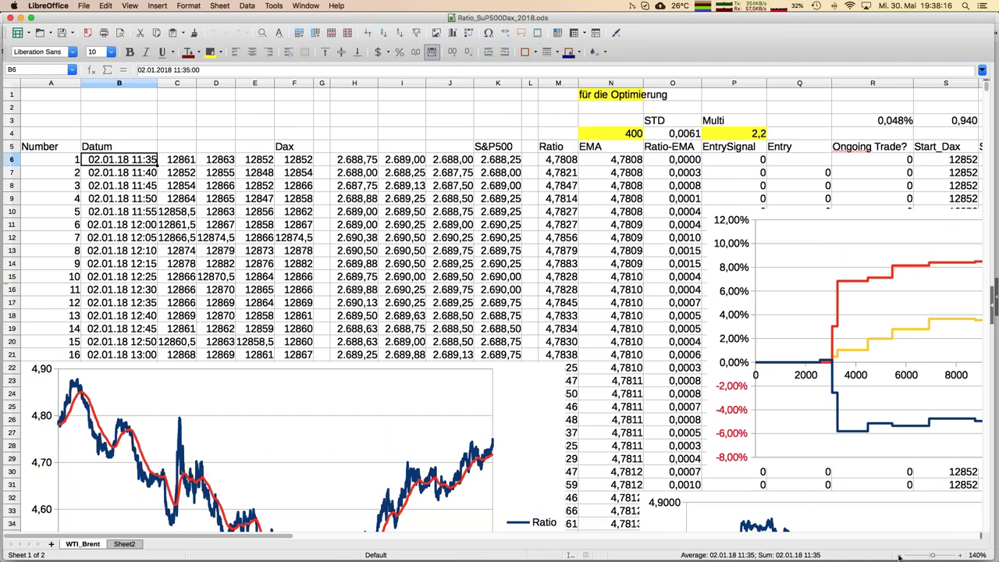
left_click(902, 555)
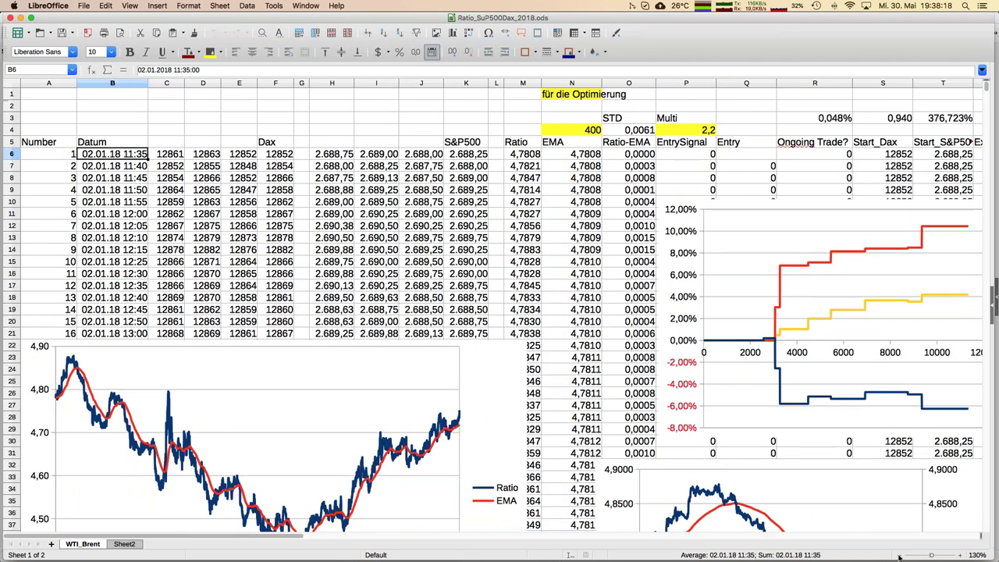
left_click(901, 555)
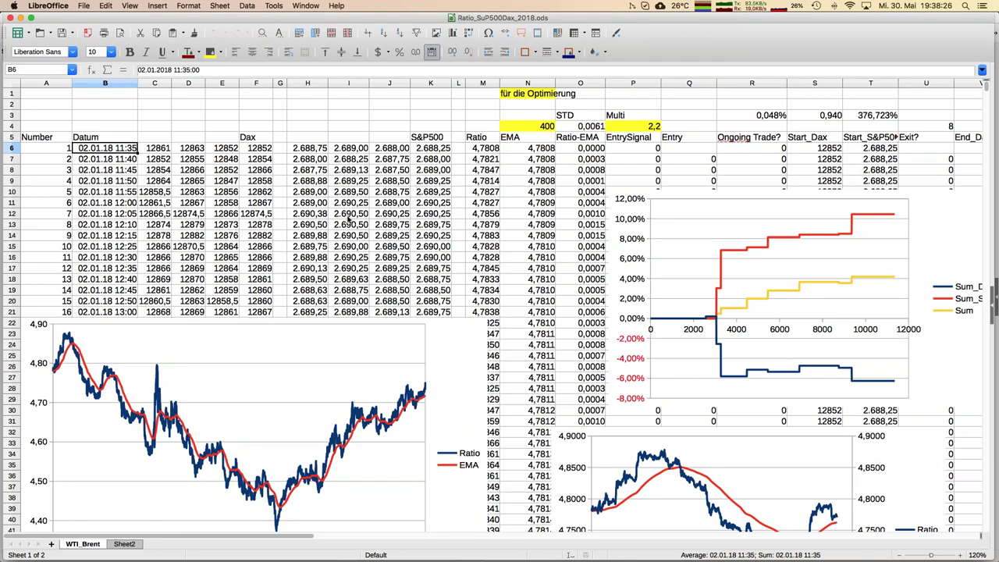
Go across row 6 past the DAX and S&P 500 prices to inspect the Ratio formula in M6
key("Right")
key("Right")
key("Right")
key("Right")
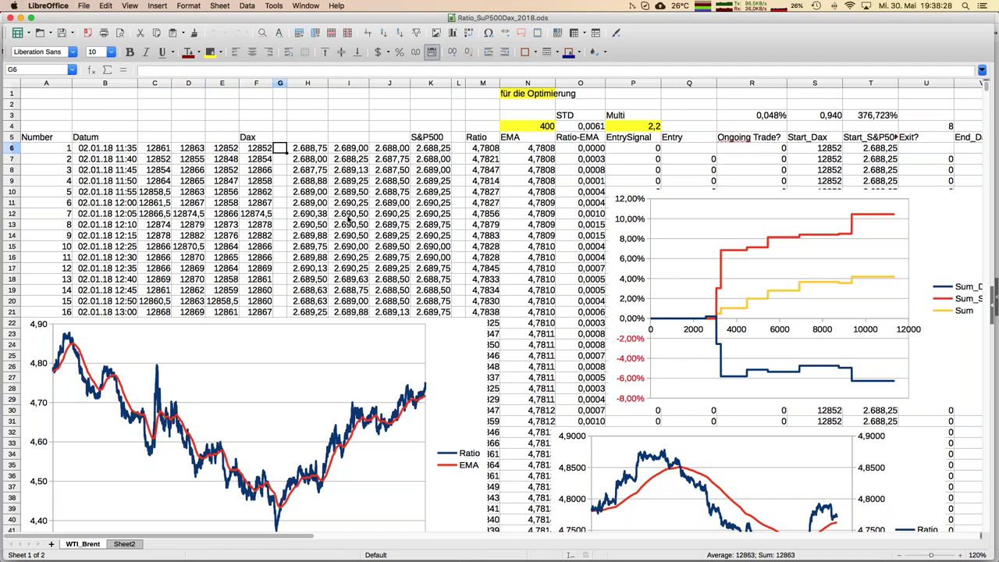
key("Right")
key("Right")
key("Right")
key("Right")
key("Right")
key("Right")
key("Right")
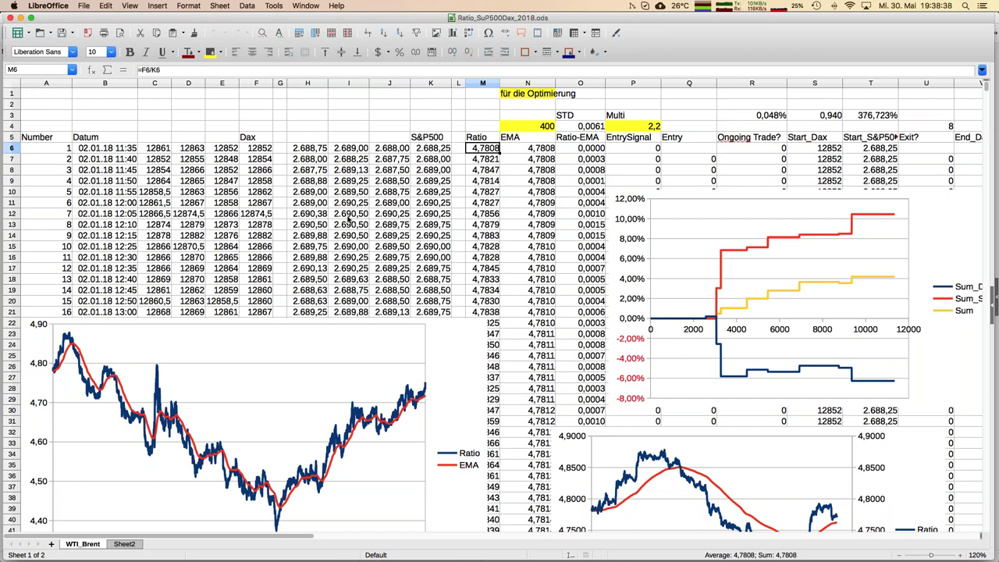
Examine the EMA formulas in column N from N6 down past N9, and return to N6
key("Right")
key("Down")
key("Down")
key("Down")
key("Down")
key("Down")
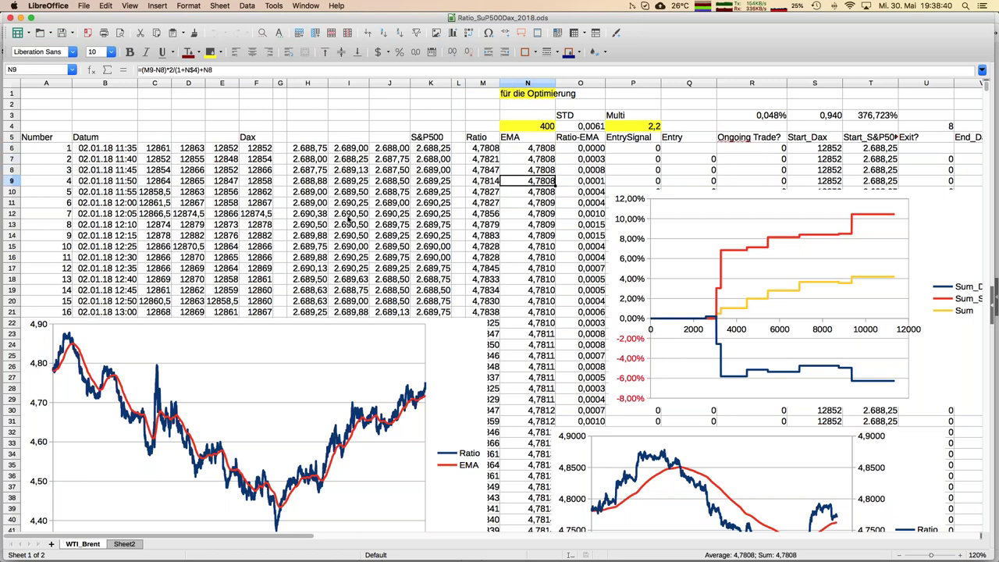
key("Up")
key("Up")
key("Up")
key("Up")
key("Up")
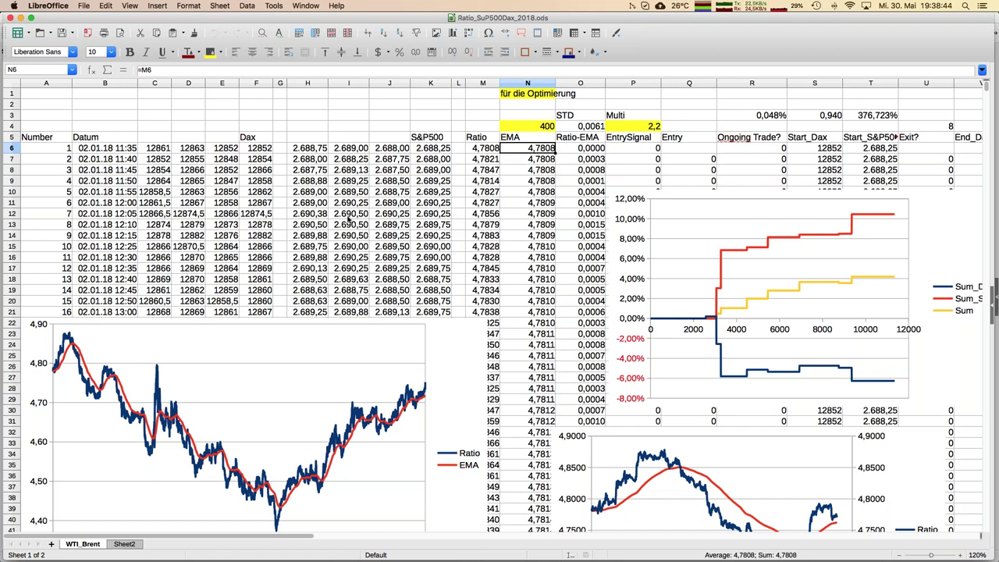
Select the EMA period in N4 and view the full Ratio and EMA chart below the data
left_click(546, 127)
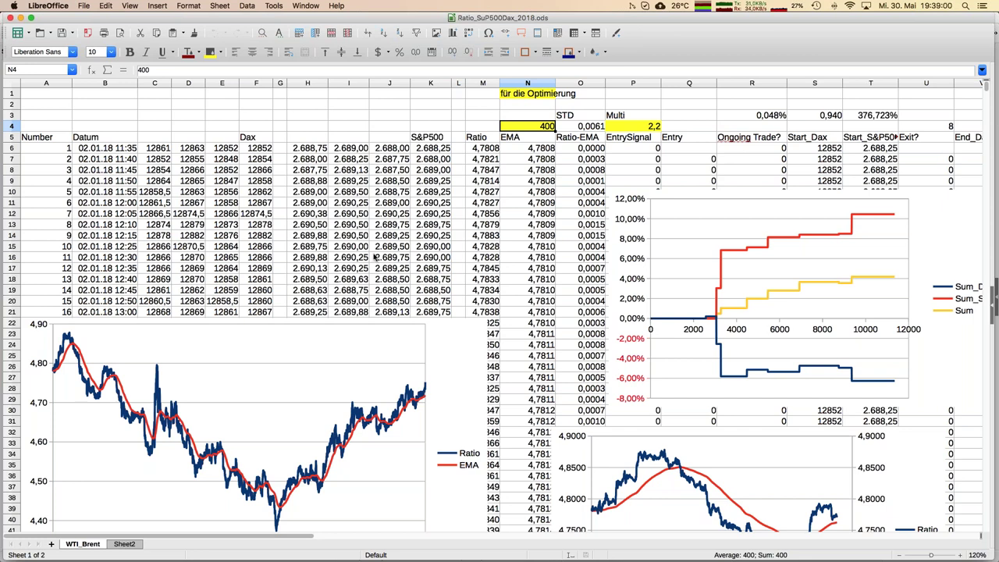
scroll(382, 241, "down", 3)
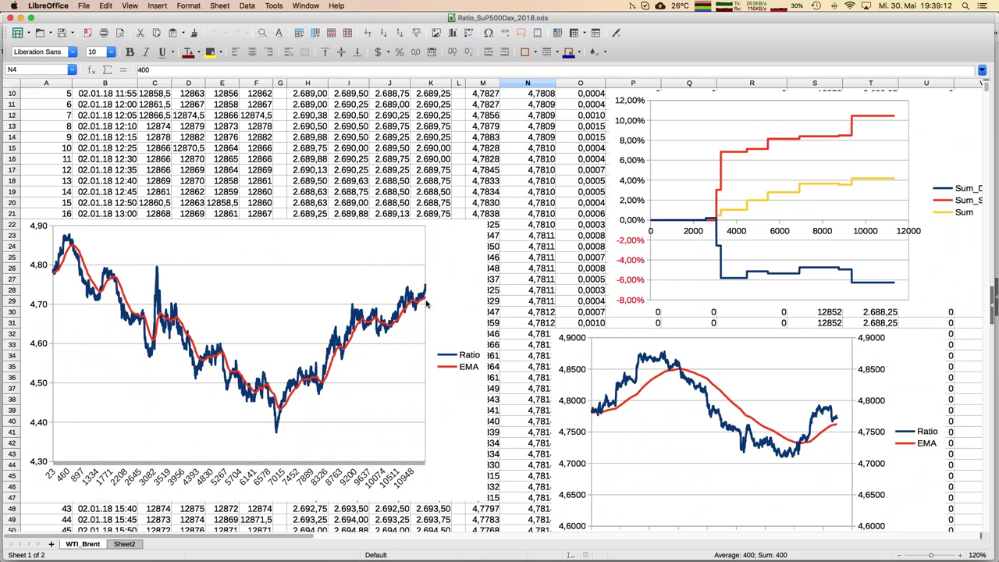
Go to the last row of the S&P 500 prices in column K and return to the top of the column
left_click(442, 149)
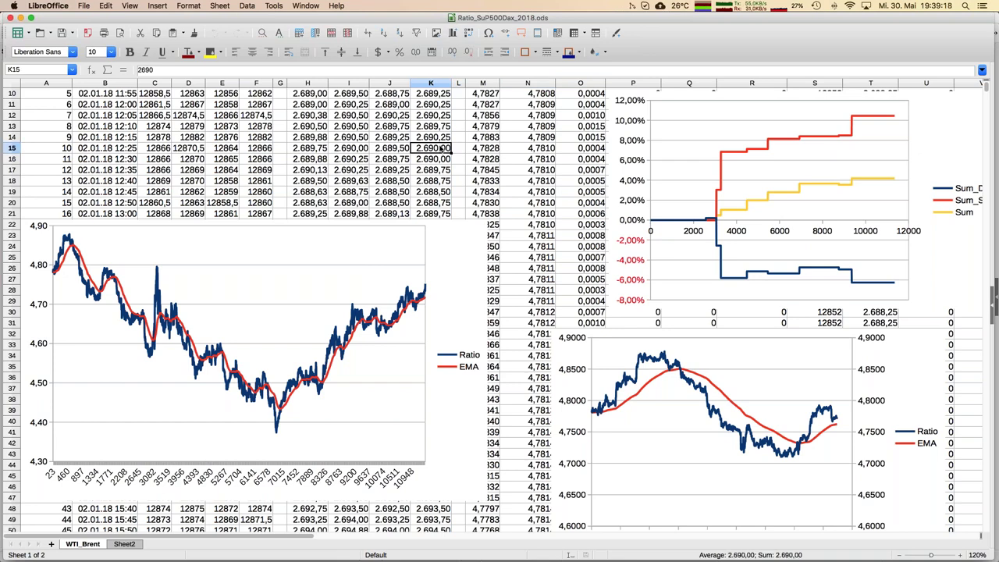
key("super+Down")
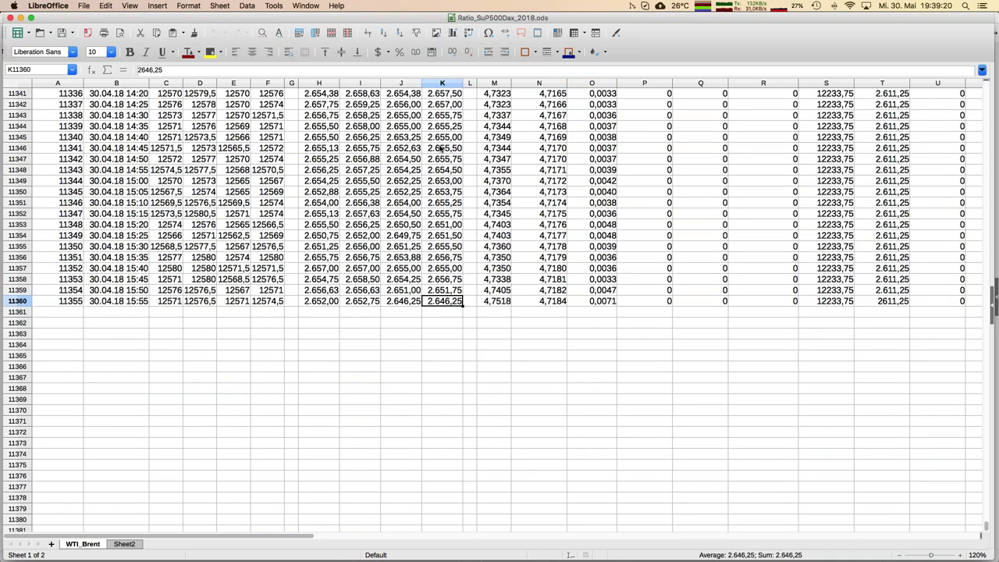
key("super+Up")
Walk down the S&P 500 prices in column K to K48, bringing the full Ratio and EMA chart into view
key("Down")
key("Down")
key("Down")
key("Down")
key("Down")
key("Down")
key("Down")
key("Down")
key("Down")
key("Down")
key("Down")
key("Down")
key("Down")
key("Down")
key("Down")
key("Down")
key("Down")
key("Down")
key("Down")
key("Down")
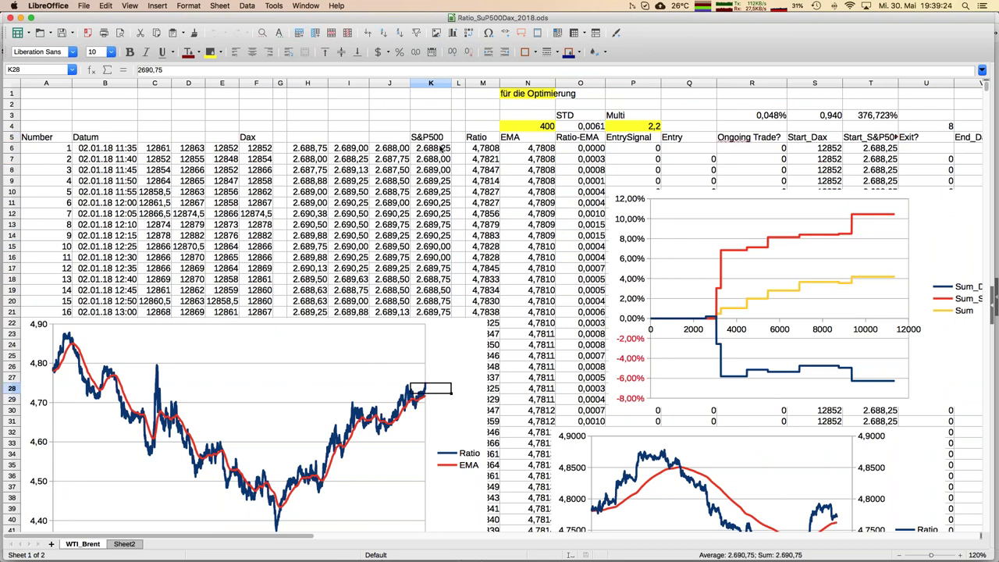
key("Down")
key("Down")
key("Down")
key("Down")
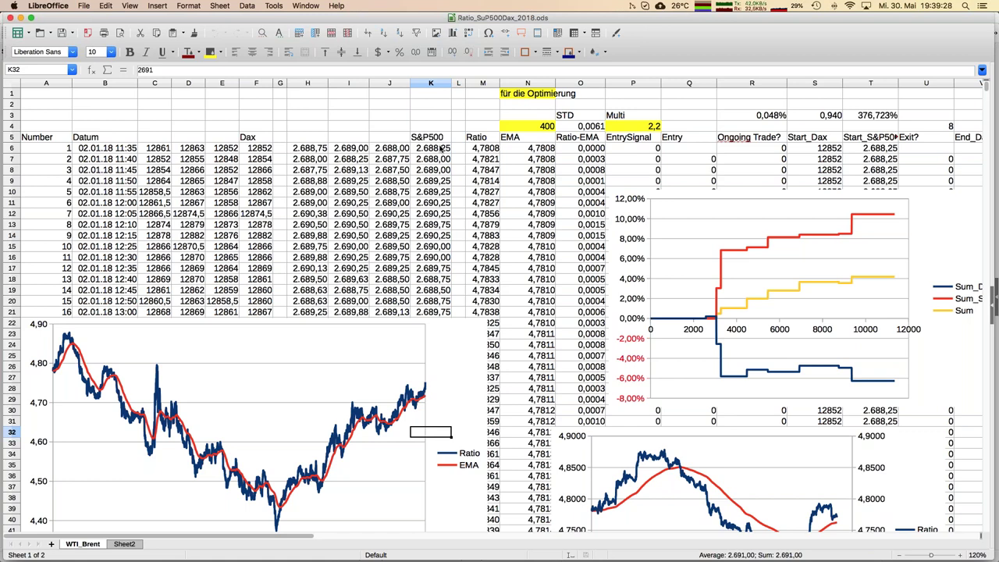
key("Down")
key("Down")
key("Down")
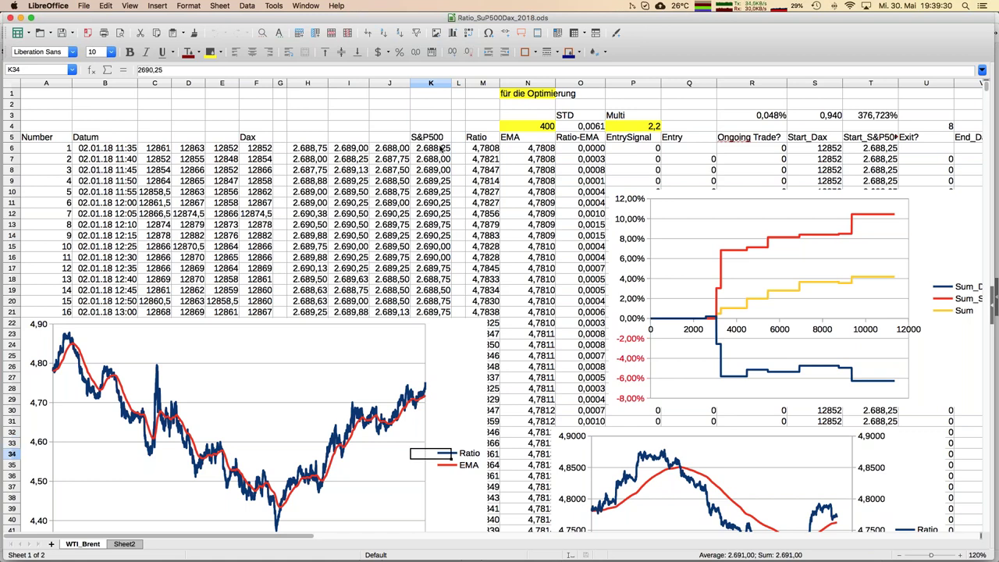
key("Down")
key("Down")
key("Down")
key("Down")
key("Down")
key("Down")
key("Down")
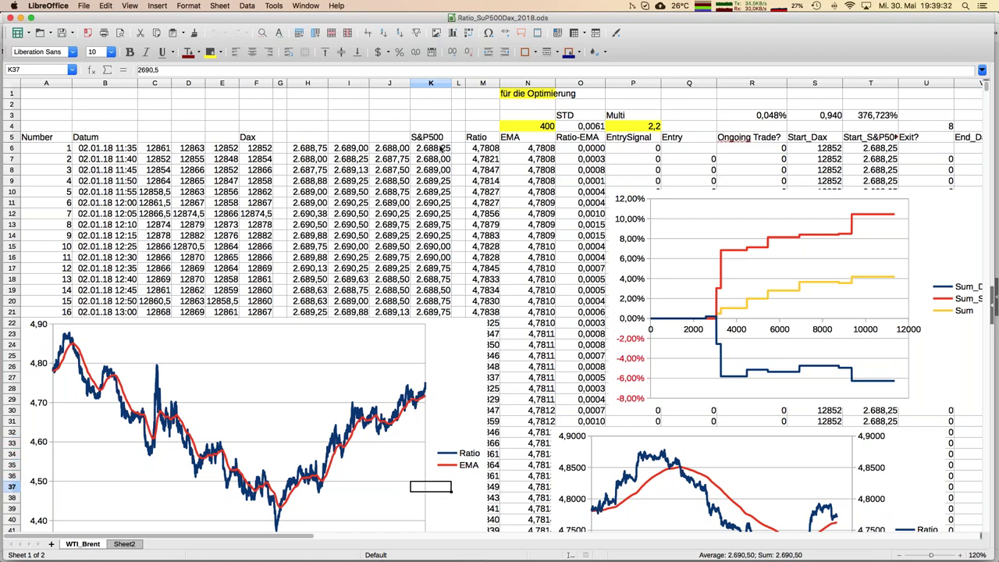
key("Down")
key("Down")
key("Down")
key("Down")
key("Down")
key("Down")
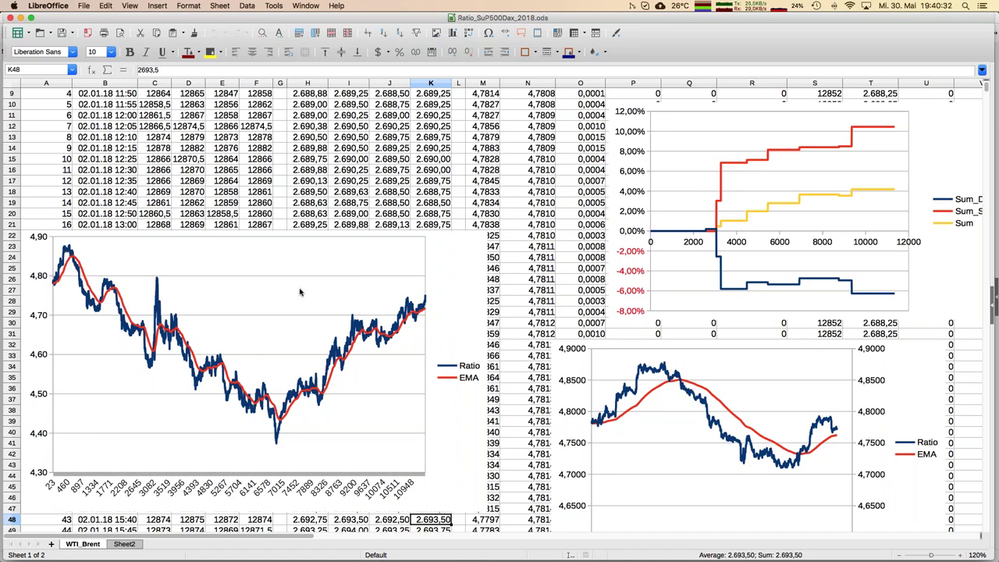
Move the smaller Ratio and EMA chart over the price columns, enlarge it to about 22.4 × 12.6, and save the file
scroll(316, 209, "up", 3)
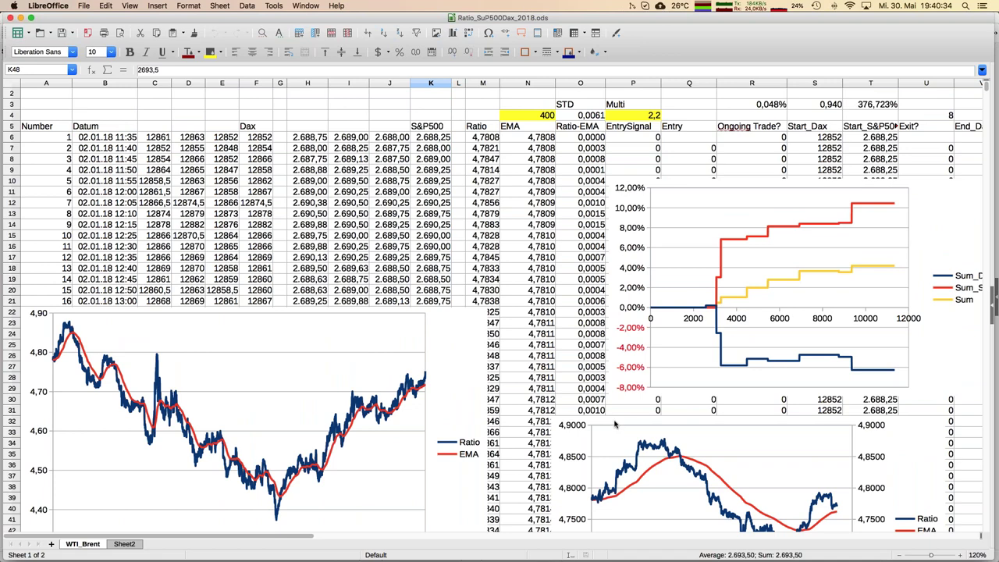
left_click(614, 426)
left_click_drag(614, 425, 122, 152)
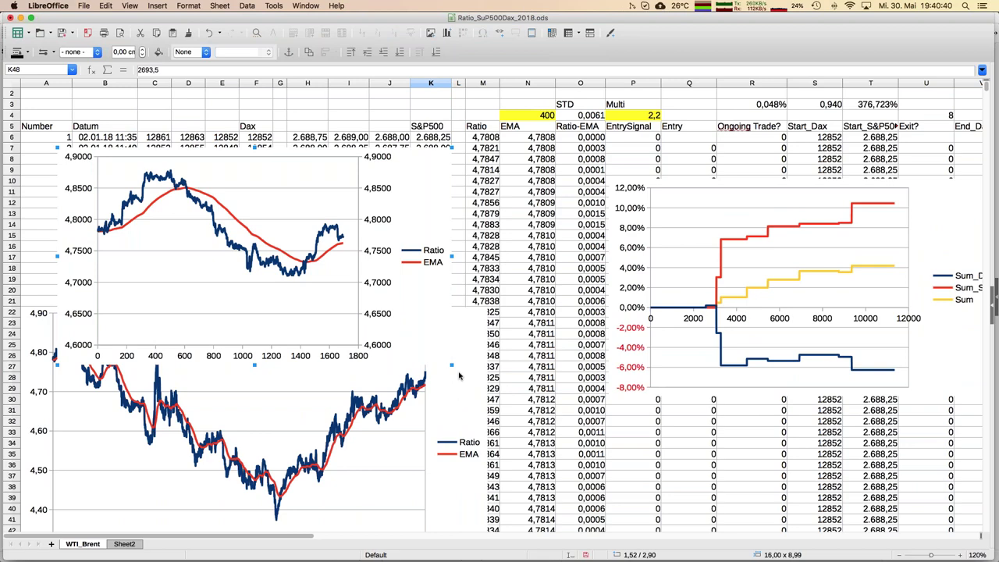
left_click_drag(451, 366, 607, 451)
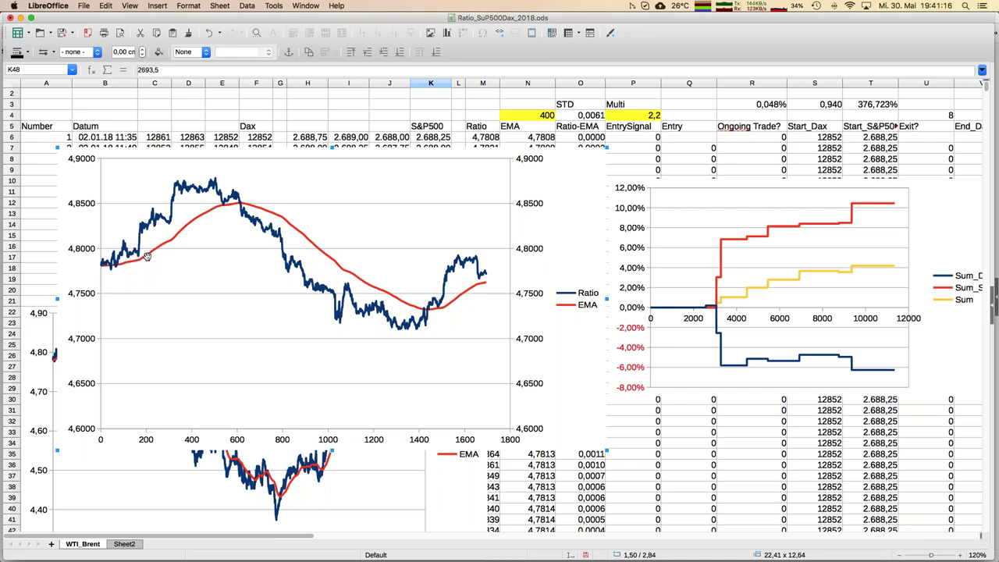
key("super+s")
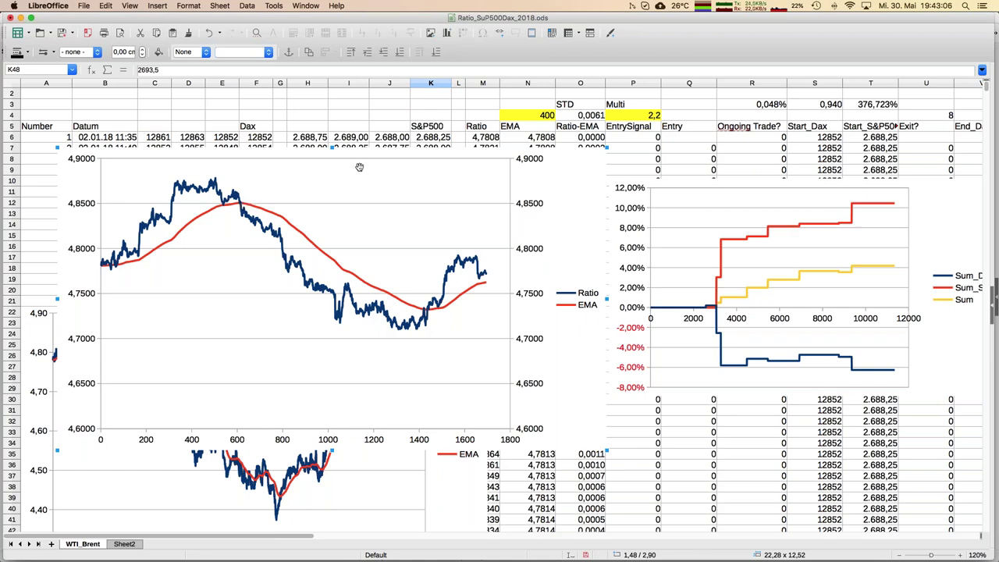
Move the enlarged Ratio and EMA chart below the Sum chart, select M7 and bring the trade columns through Z into view
left_click_drag(397, 203, 725, 468)
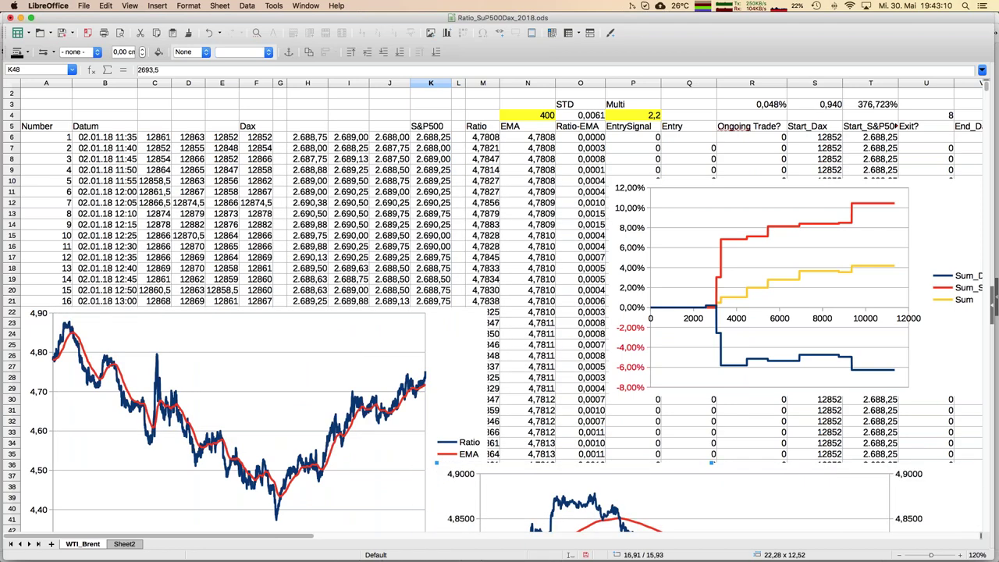
left_click(480, 148)
scroll(480, 148, "down", 1)
scroll(480, 148, "right", 1)
scroll(488, 519, "right", 3)
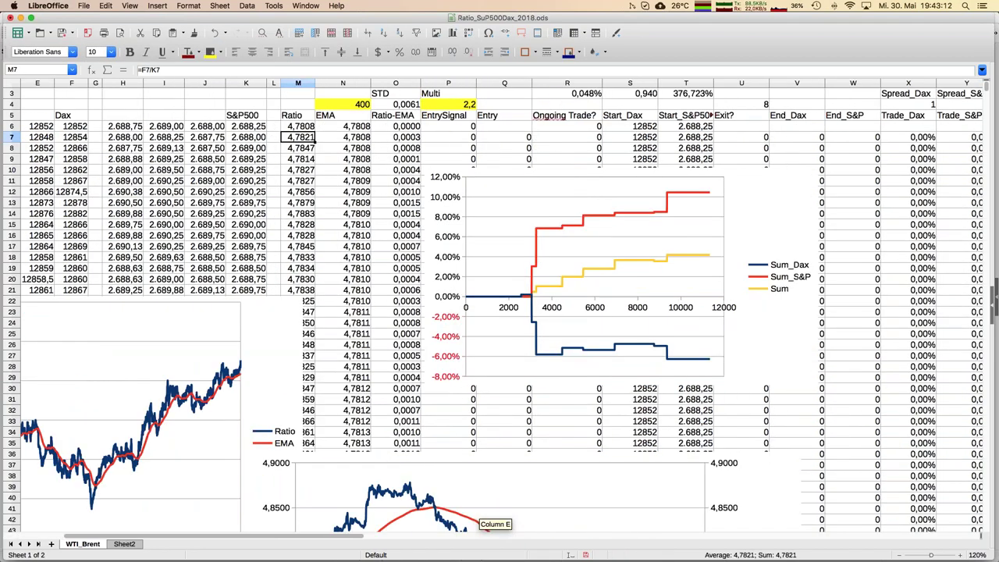
scroll(488, 519, "right", 3)
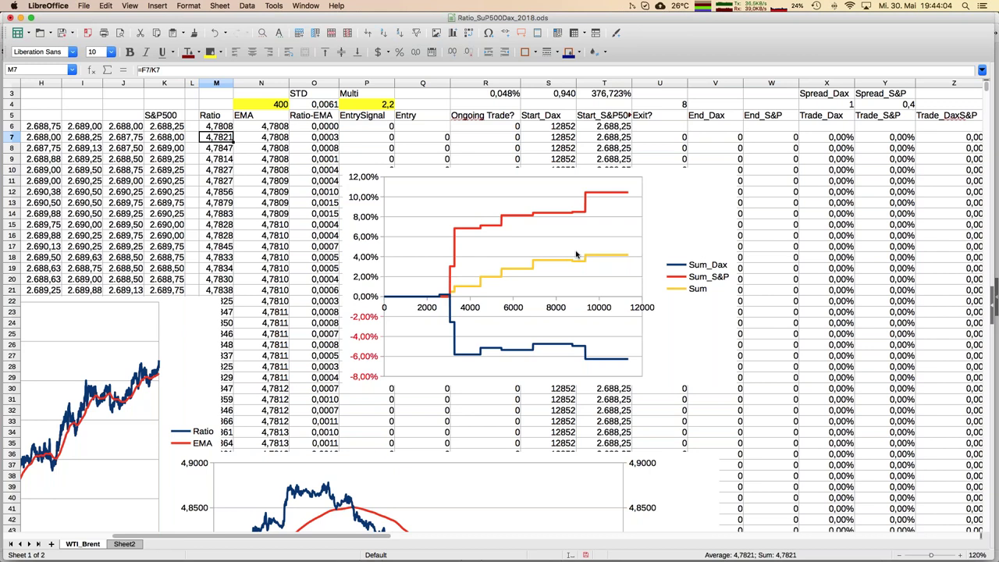
Inspect the Exit sum formula in U4, and go across row 4 to the EMA period in N4 and the multiplier in P4
left_click(674, 104)
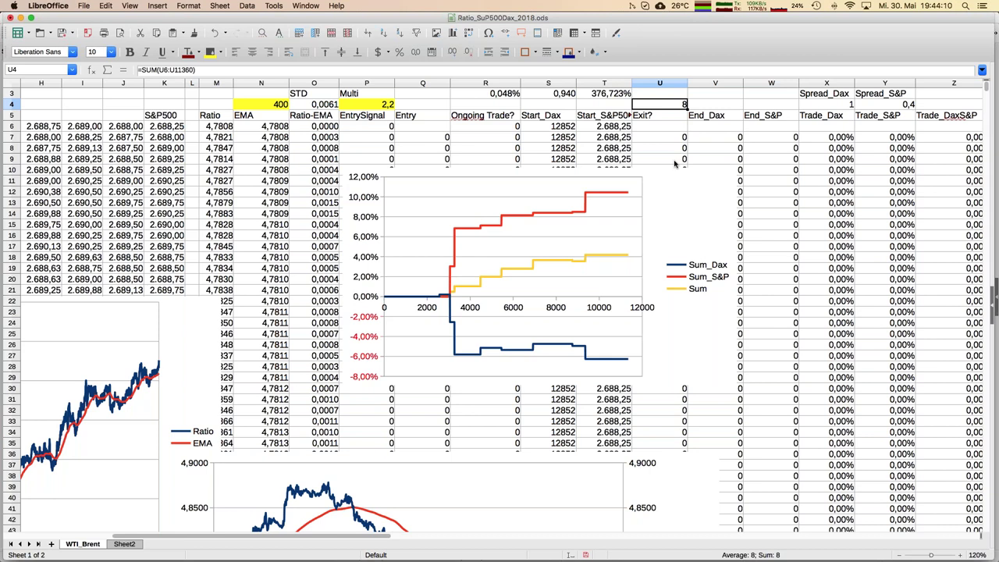
scroll(676, 163, "up", 2)
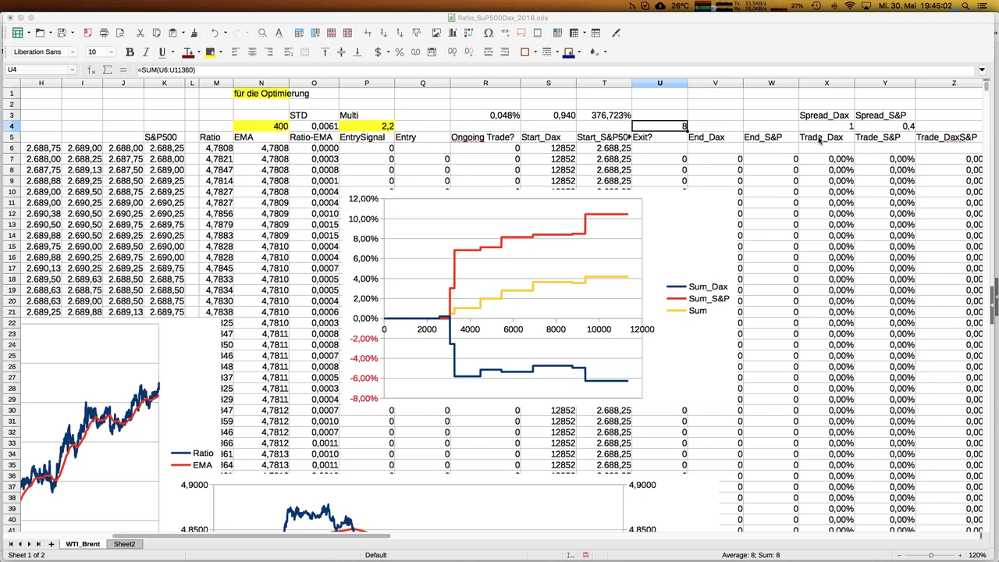
left_click(484, 127)
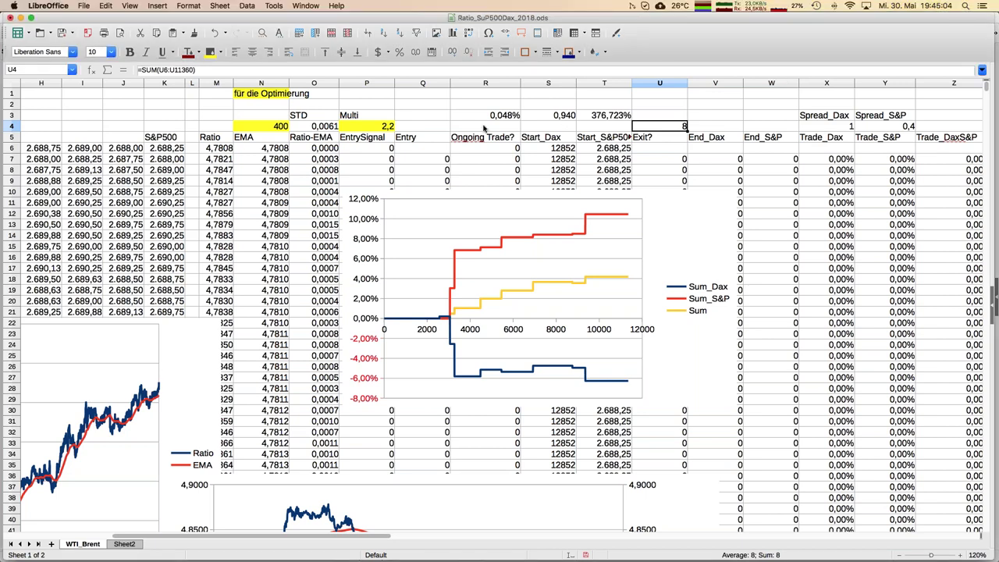
left_click(484, 127)
key("Left")
key("Right")
key("Right")
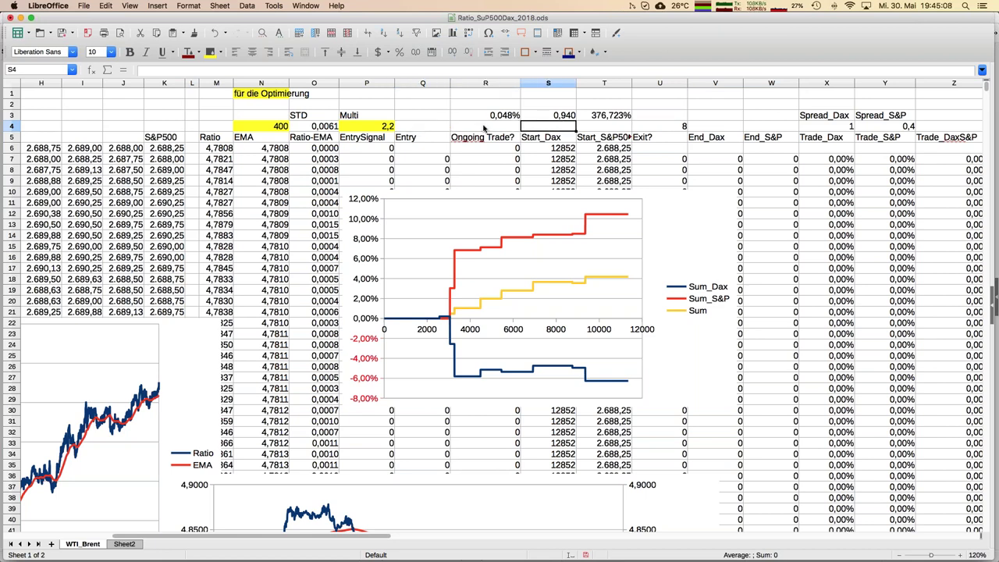
key("Left")
key("Left")
key("Left")
key("Left")
key("Left")
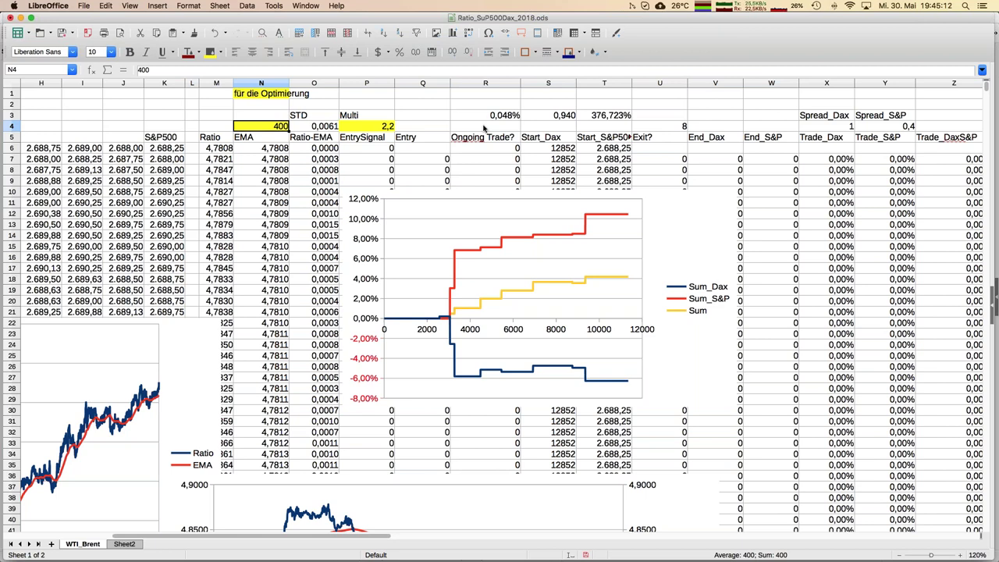
key("Right")
key("Right")
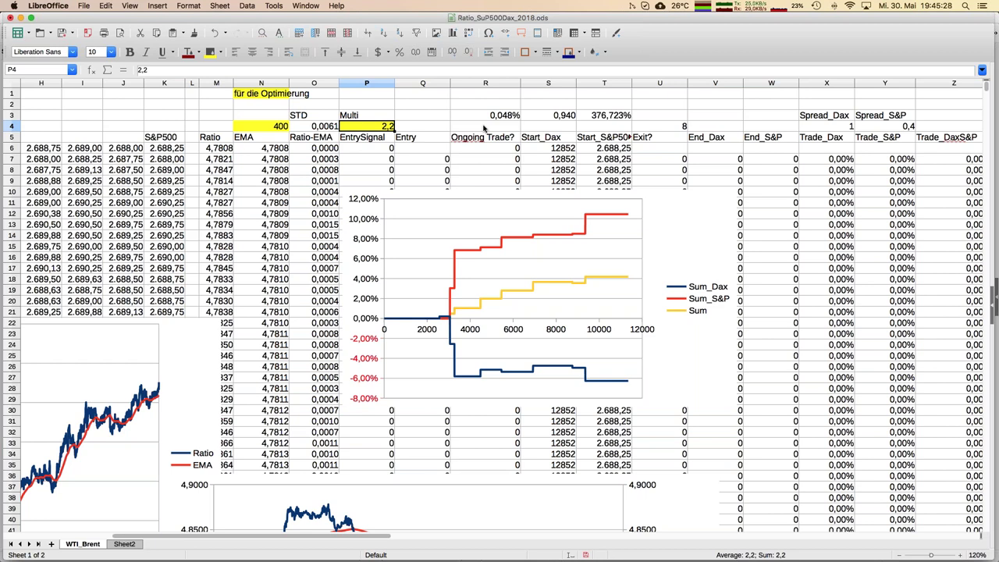
Set the EMA period in N4 to 200
key("Left")
key("Left")
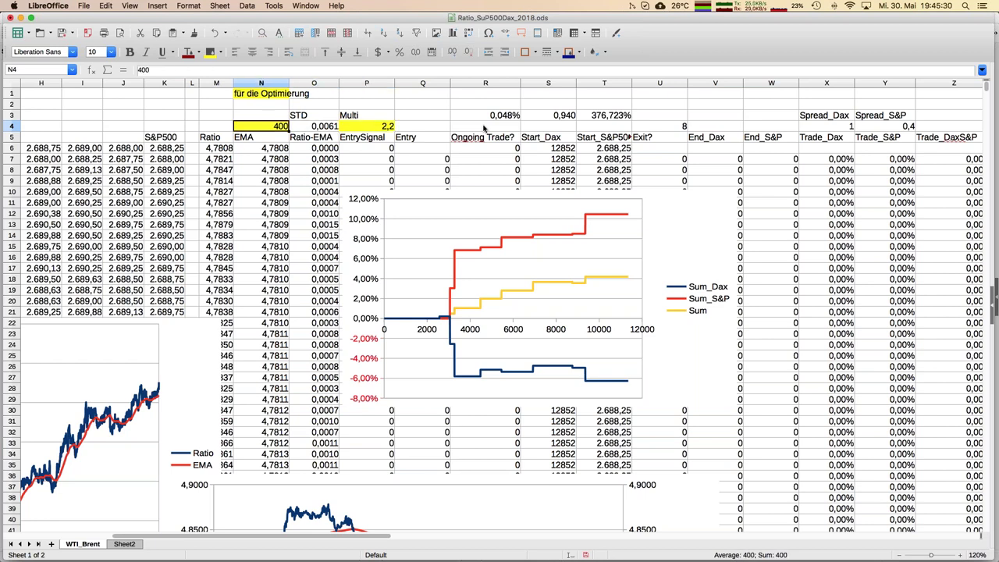
type("200")
key("Return")
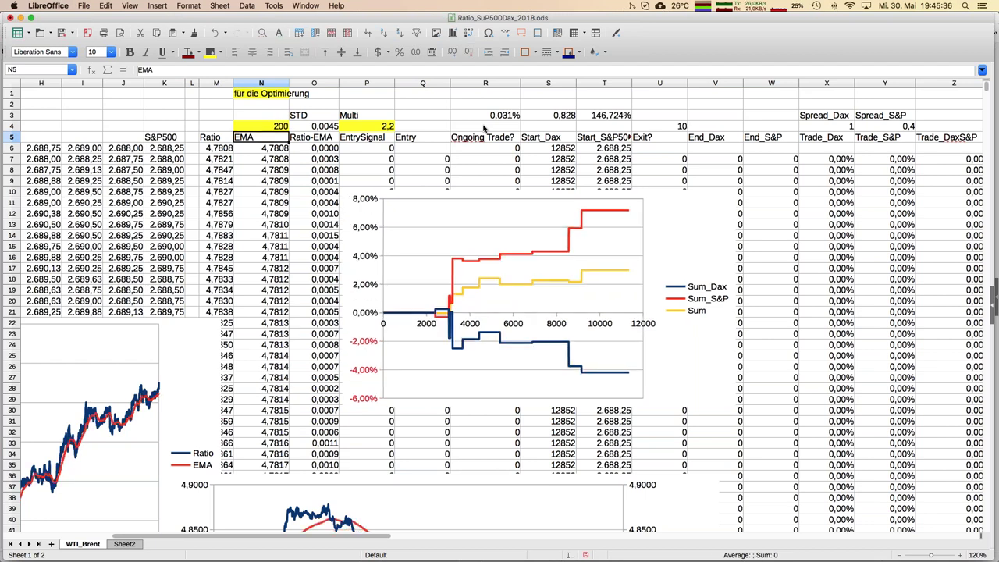
Set the EMA period in N4 to 100
key("Up")
type("100")
key("Return")
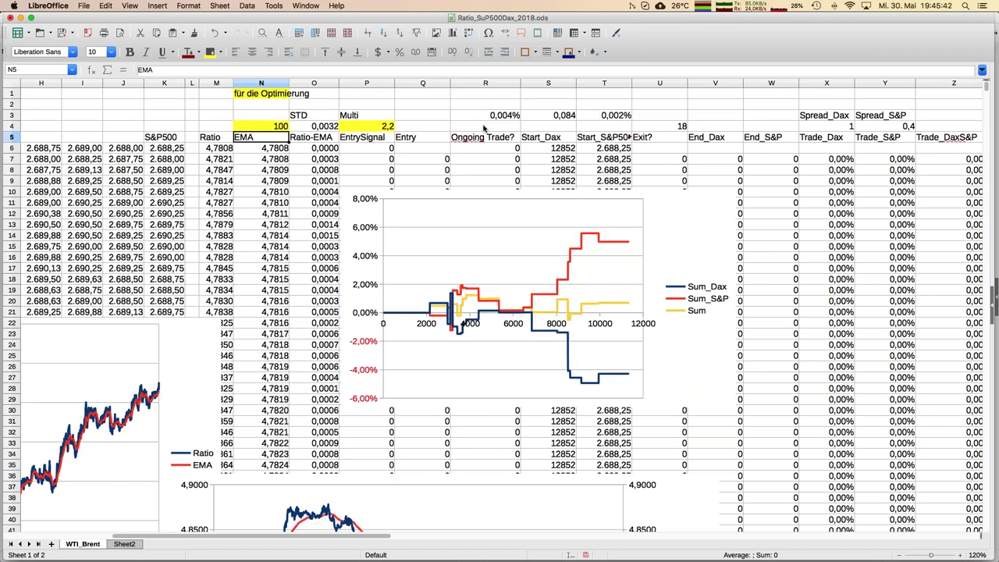
Set the EMA period in N4 to 50
key("Up")
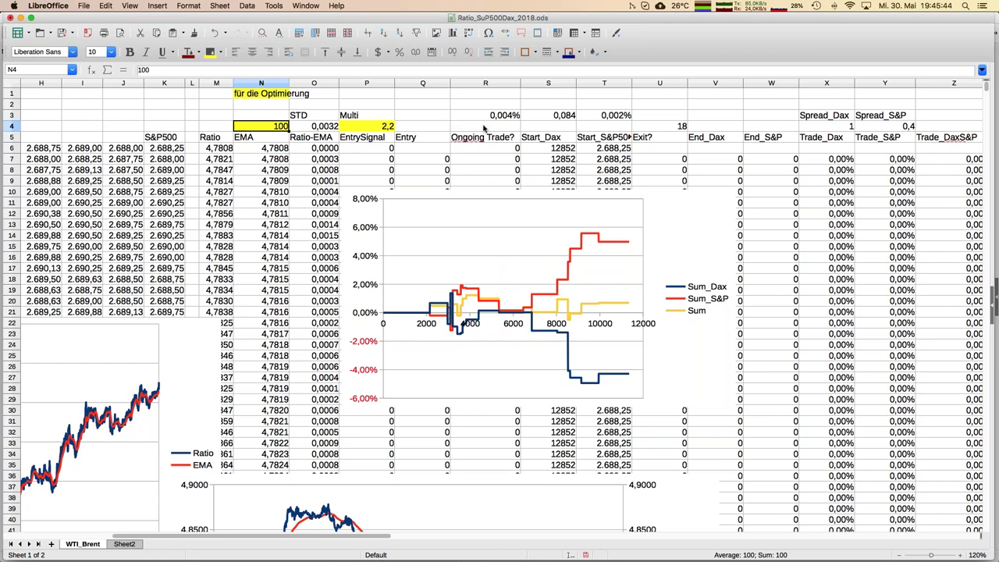
type("50")
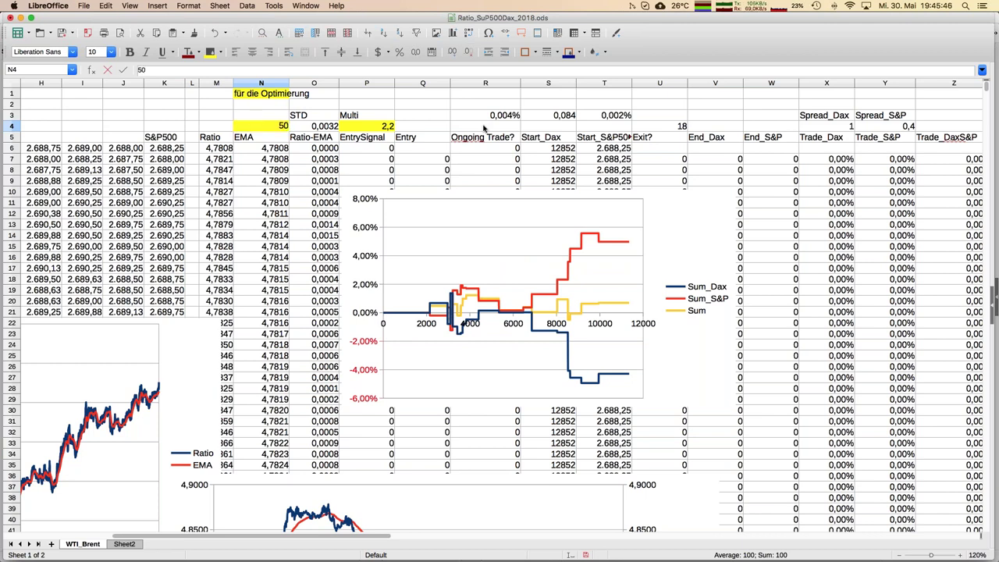
key("Return")
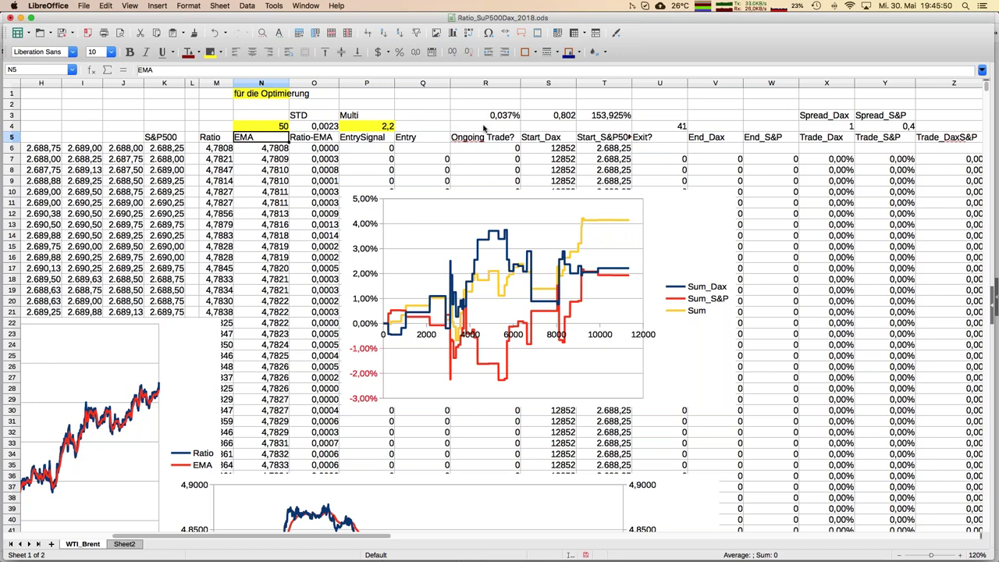
Set the Spread_Dax value in X4 to 0
key("Up")
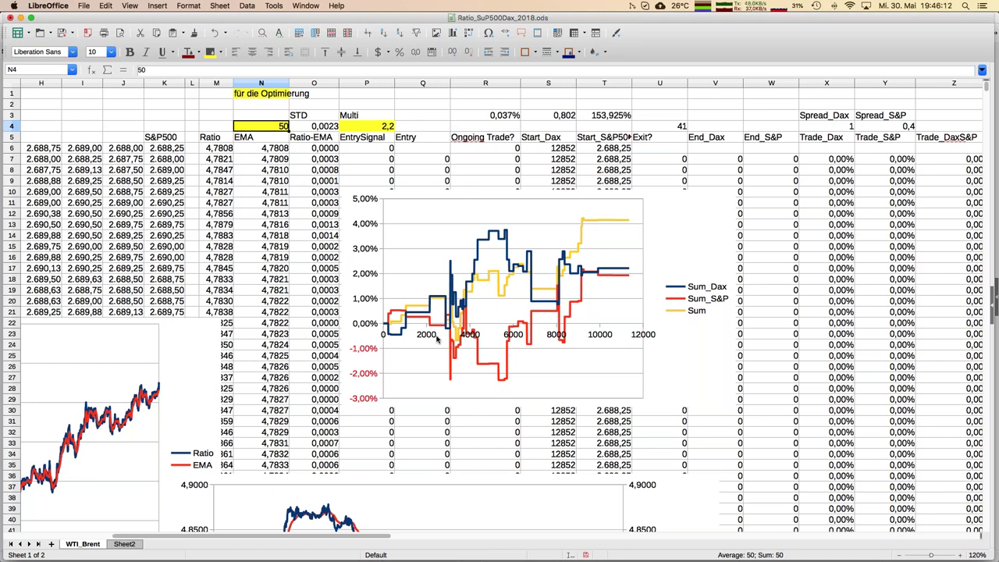
key("Right")
key("Right")
key("Right")
key("Right")
key("Right")
key("Right")
key("Right")
key("Right")
key("Right")
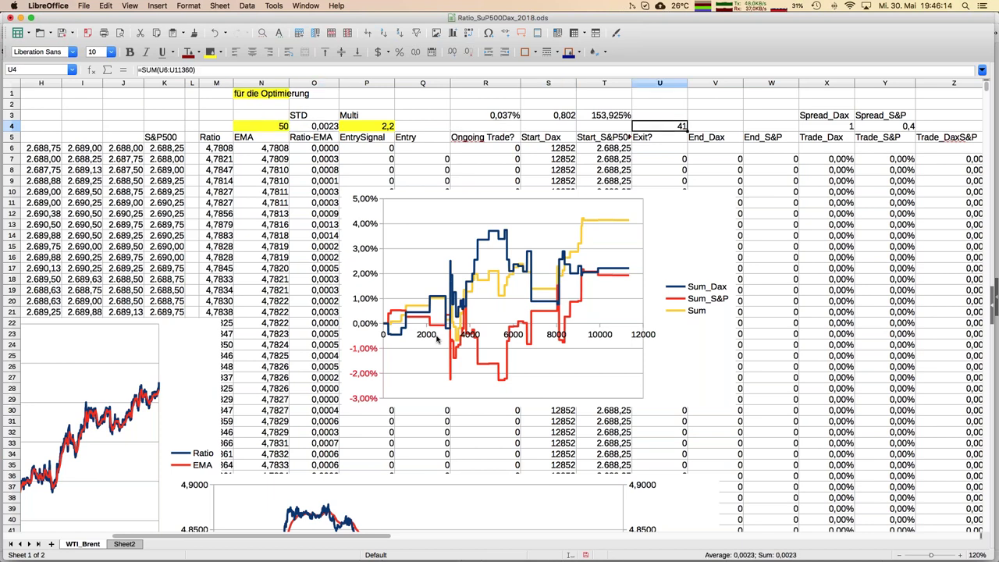
key("Right")
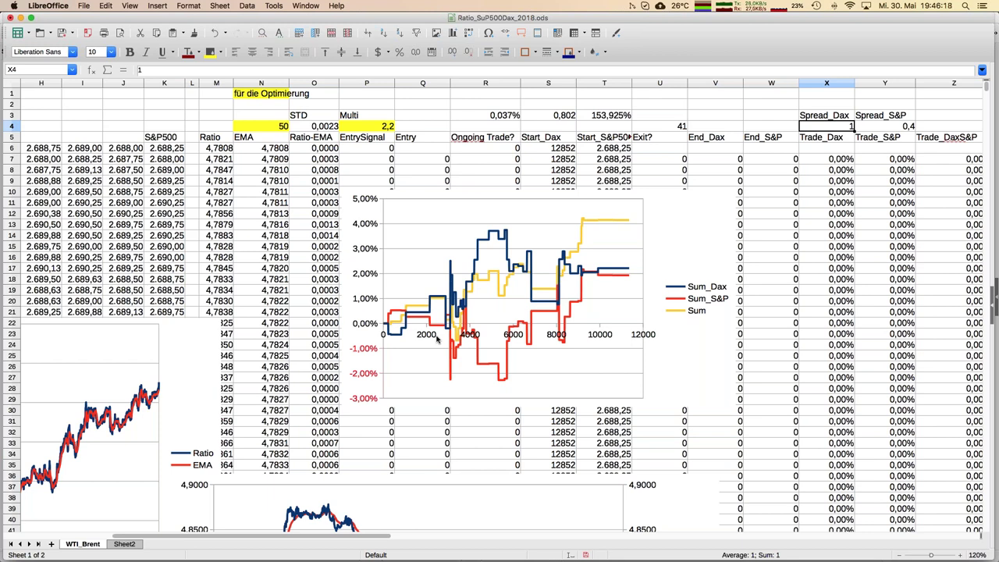
type("0")
key("Return")
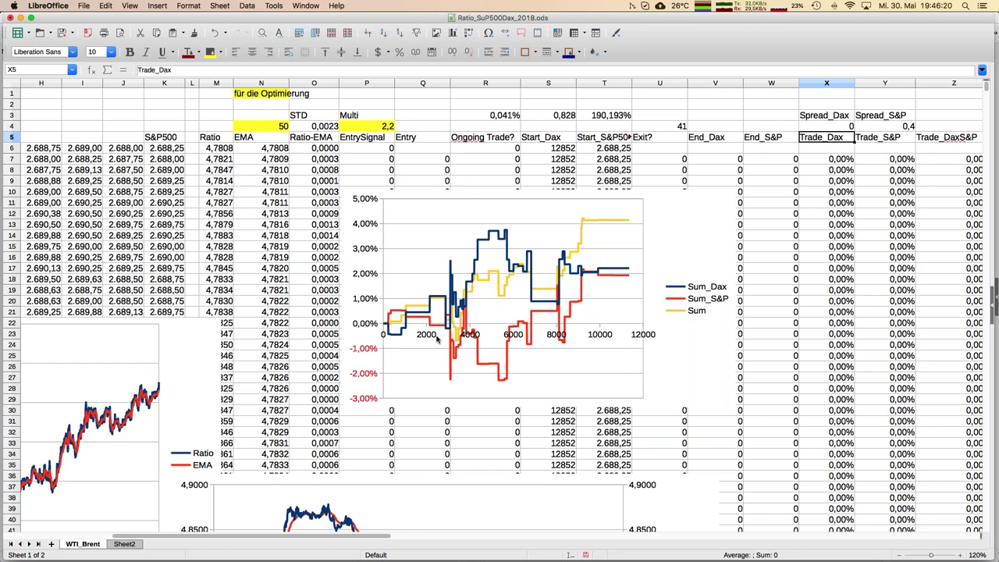
Set the Spread_S&P value in Y4 to 0
key("Up")
key("Right")
type("0")
key("Return")
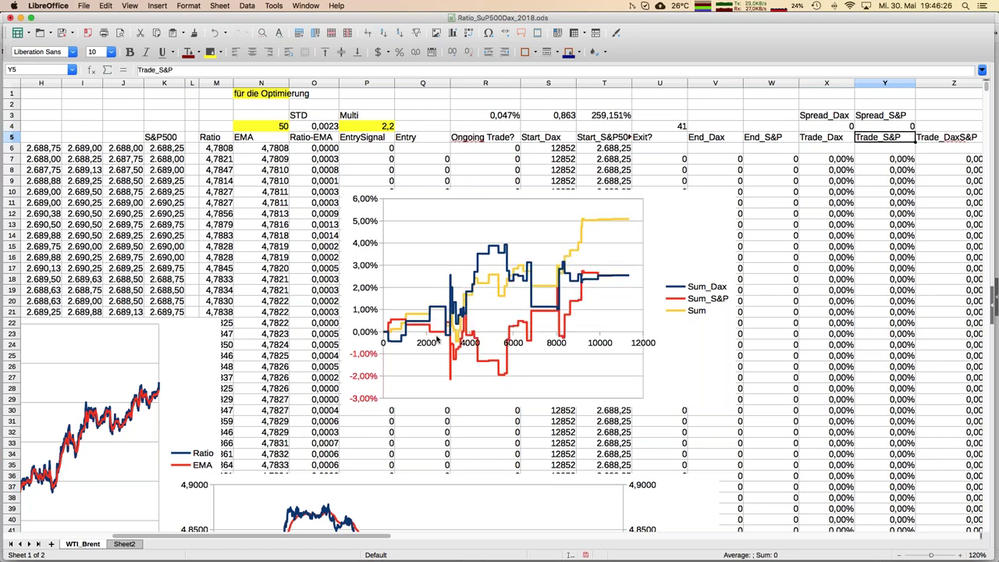
Return along row 4 to the EMA period in N4, set it to 20 and keep that cell selected
key("Up")
key("Left")
key("Left")
key("Left")
key("Left")
key("Left")
key("Left")
key("Left")
key("Left")
key("Left")
key("Left")
key("Left")
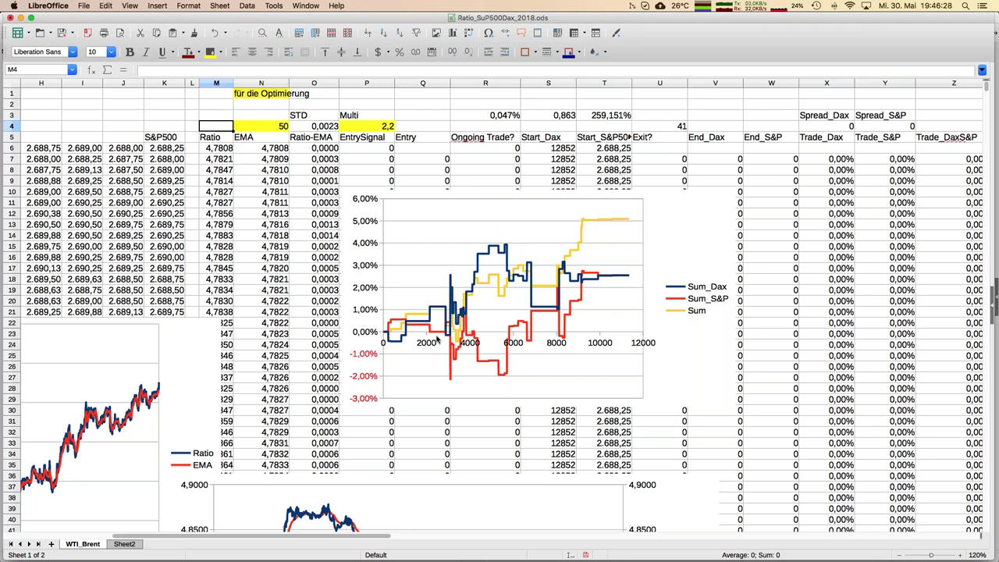
type("20")
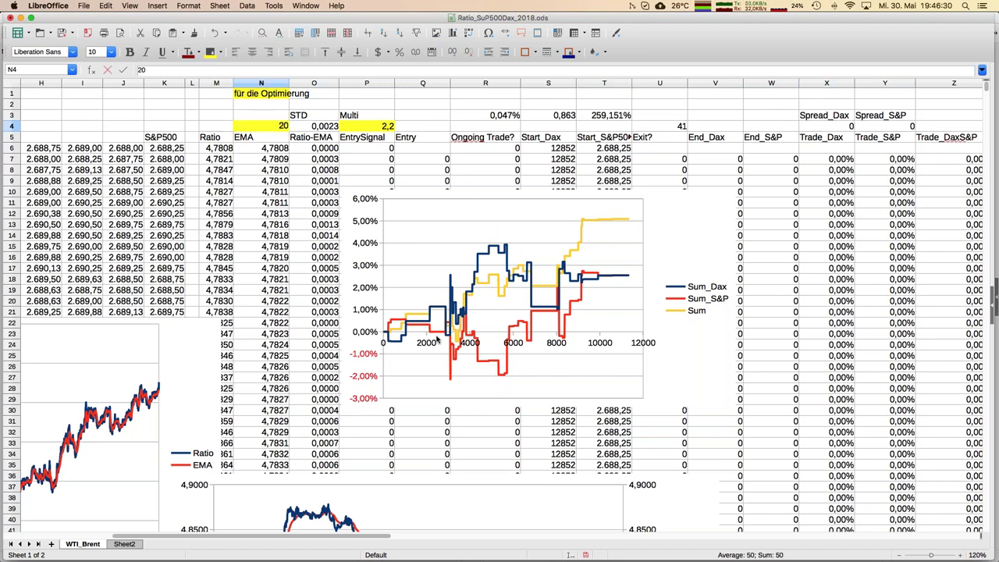
key("Return")
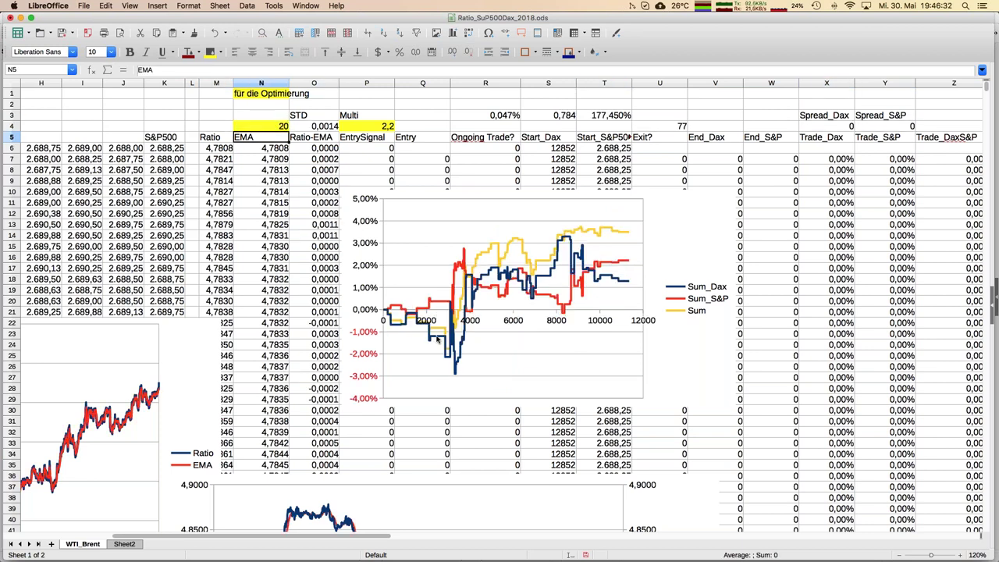
key("Up")
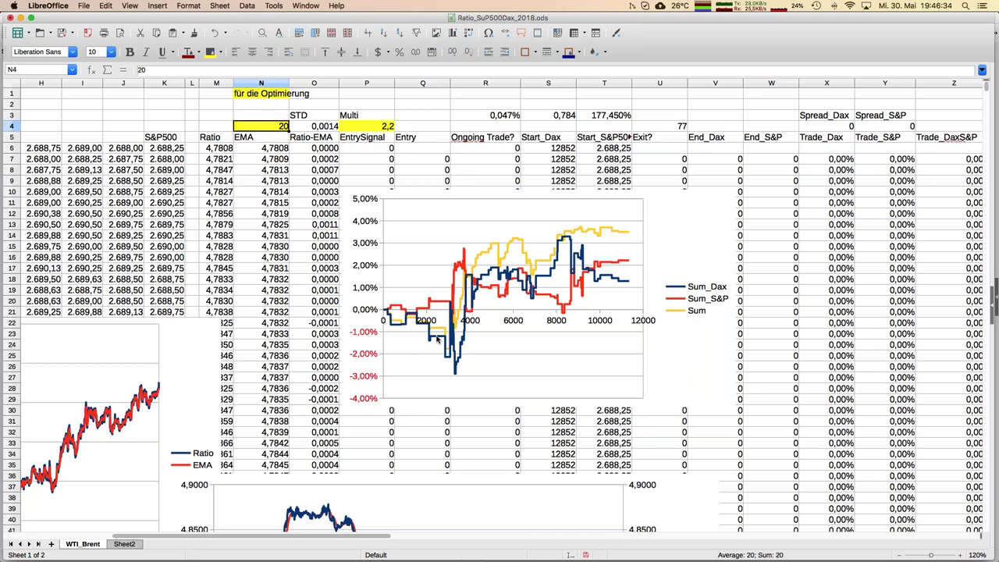
Set the Spread_Dax value in X4 to 1
key("Right")
key("Right")
key("Right")
key("Right")
key("Right")
key("Right")
key("Right")
key("Right")
key("Right")
key("Right")
type("1")
key("Return")
Set the Spread_S&P value in Y4 to 0,4
key("Up")
key("Right")
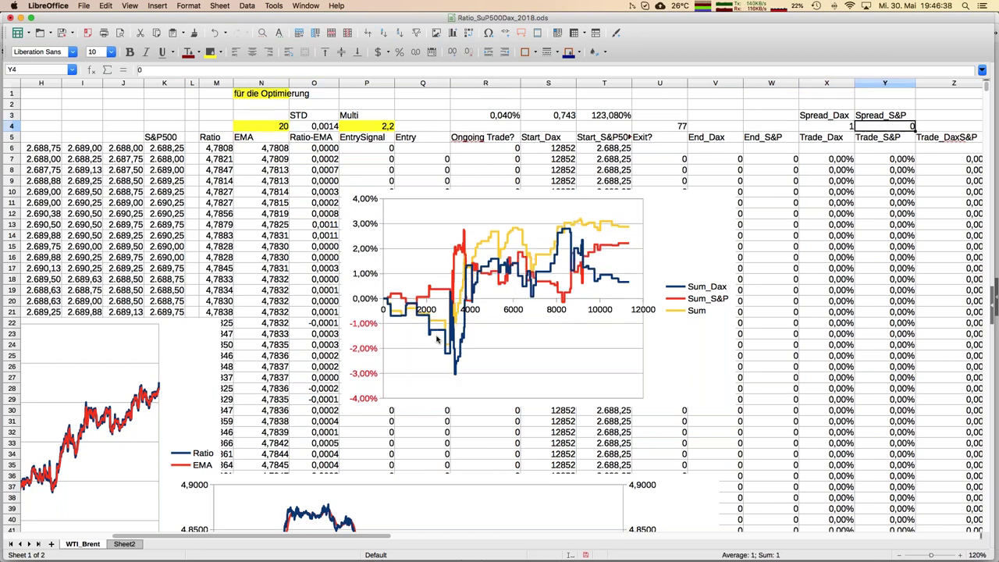
type("0,4")
key("Return")
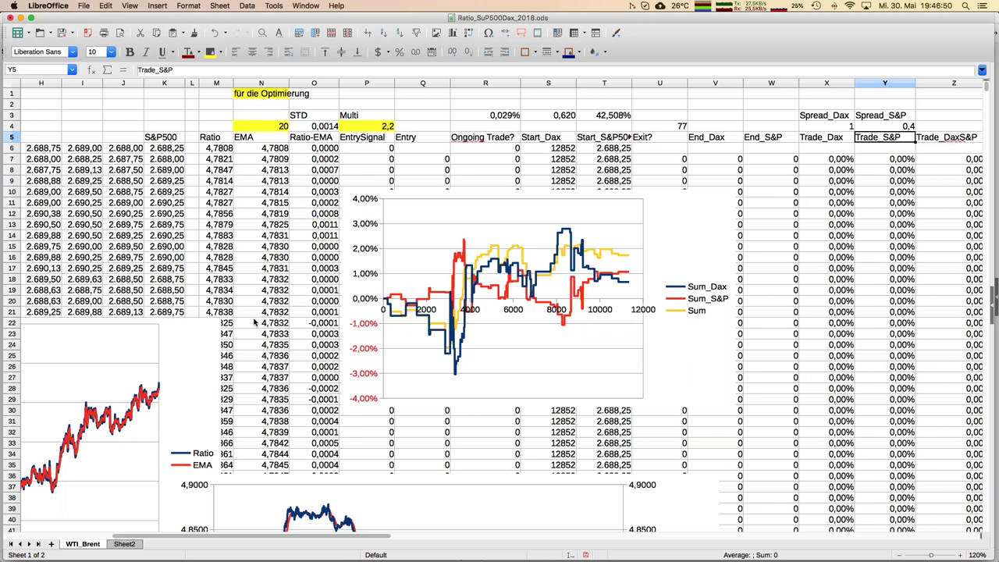
Examine the EMA period and Multi parameters, the DAX and S&P500 price columns, the Ratio column and the EMA formula in N8
left_click(268, 128)
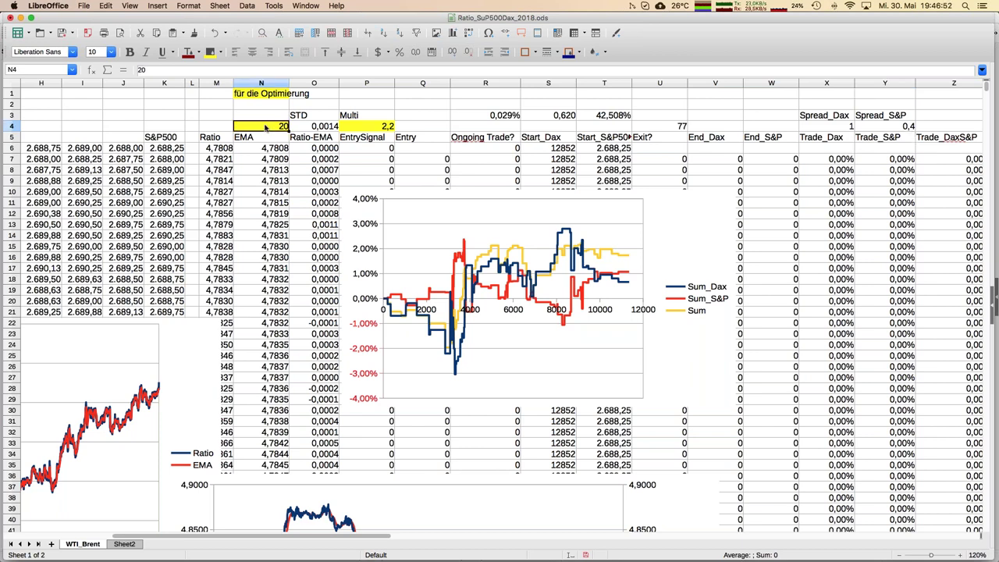
left_click(381, 125)
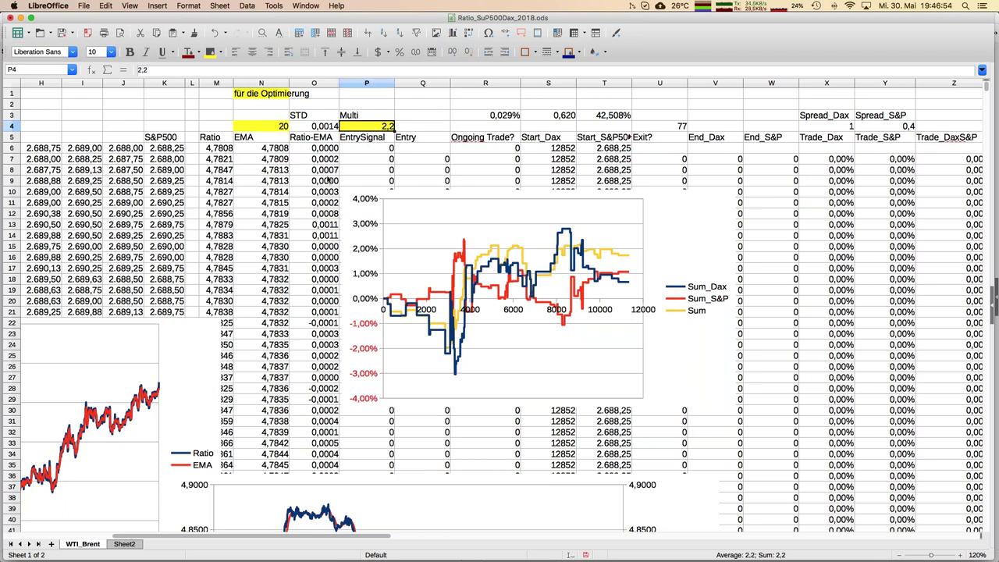
scroll(225, 202, "left", 1)
scroll(225, 202, "left", 2)
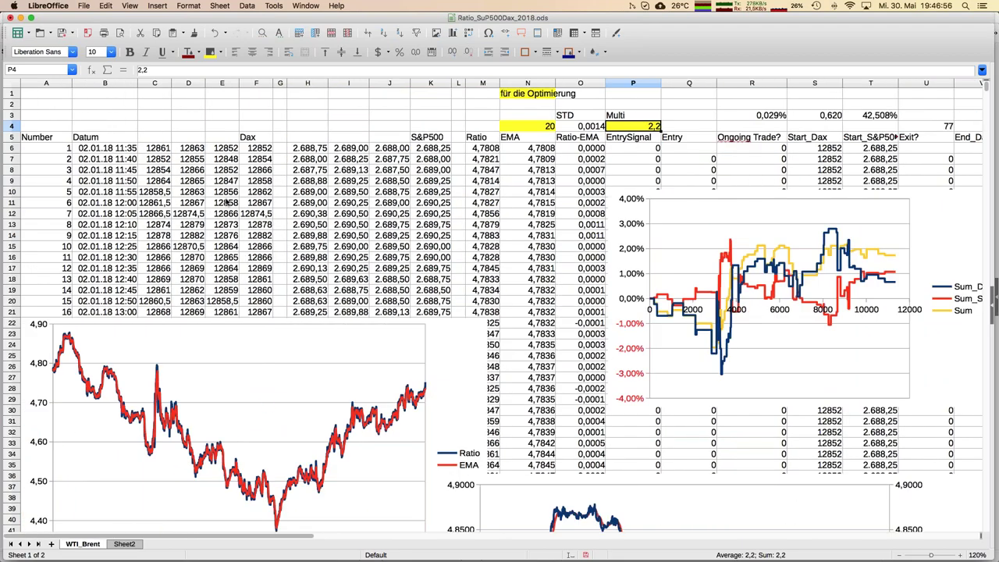
scroll(226, 202, "down", 3)
scroll(225, 203, "up", 3)
scroll(226, 202, "right", 1)
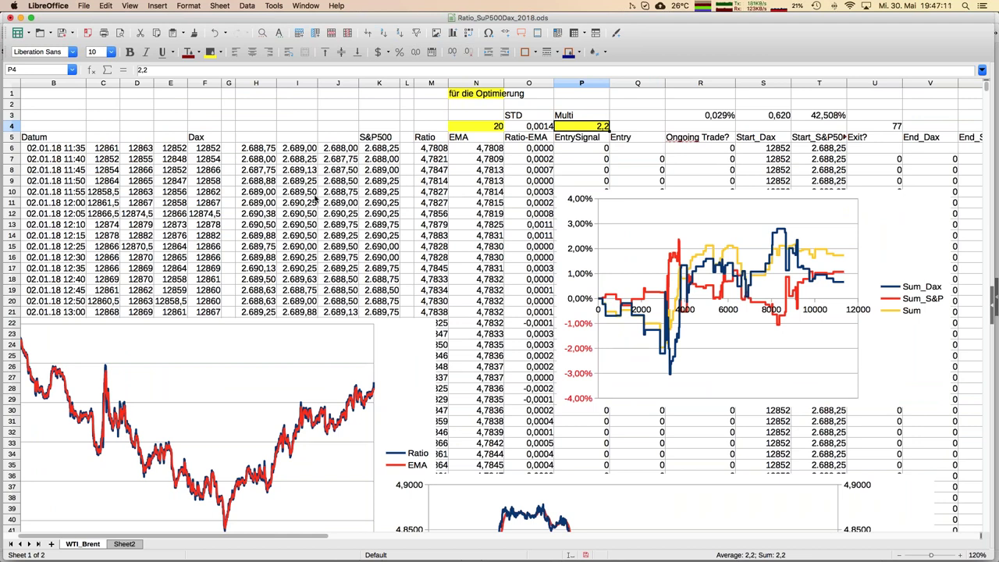
left_click(441, 139)
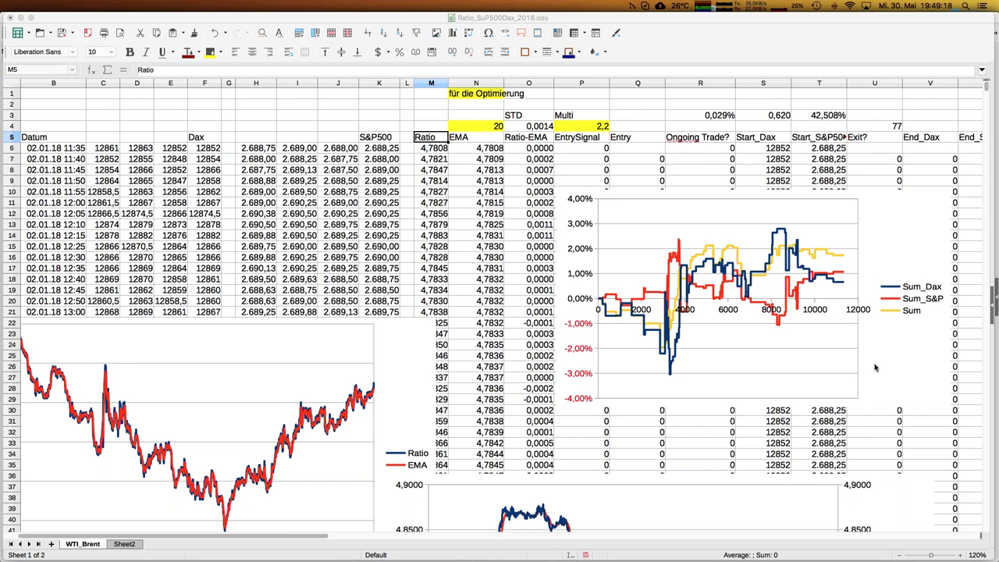
left_click(471, 169)
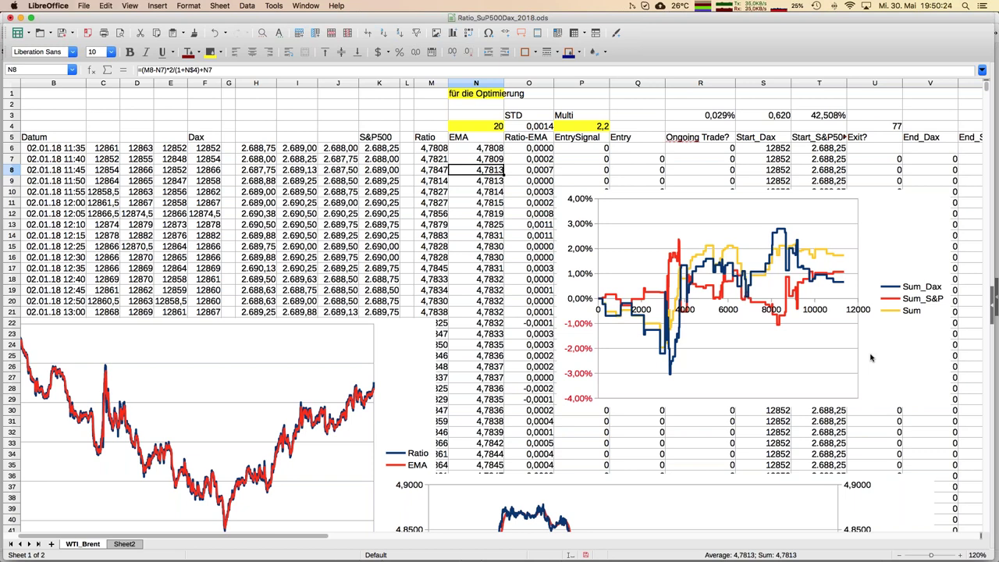
left_click(398, 192)
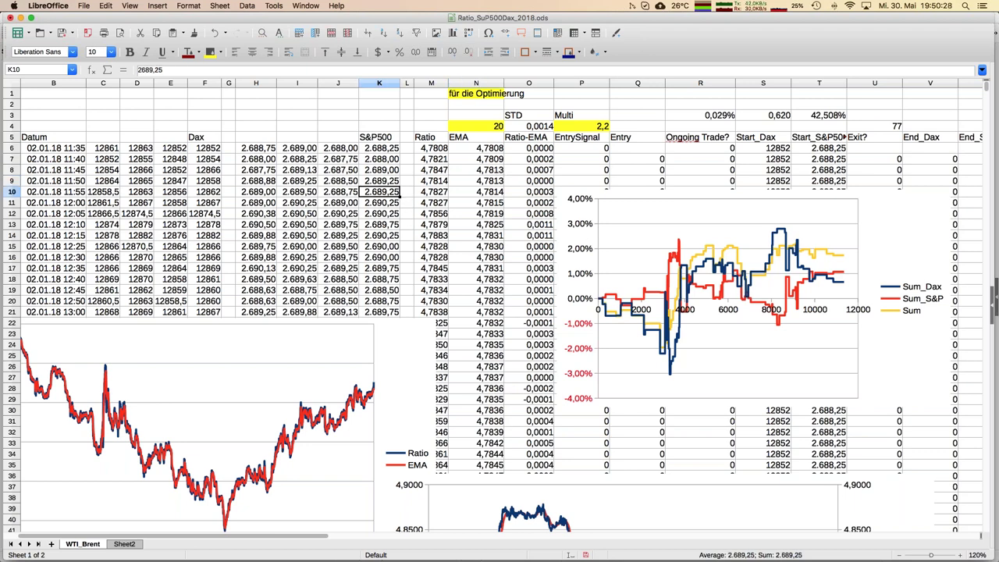
Switch to the Ratio_SuP500Dax_20172018 workbook in Excel and check the full extent of its S&P500 column, returning to the top of the sheet
mouse_move(3, 180)
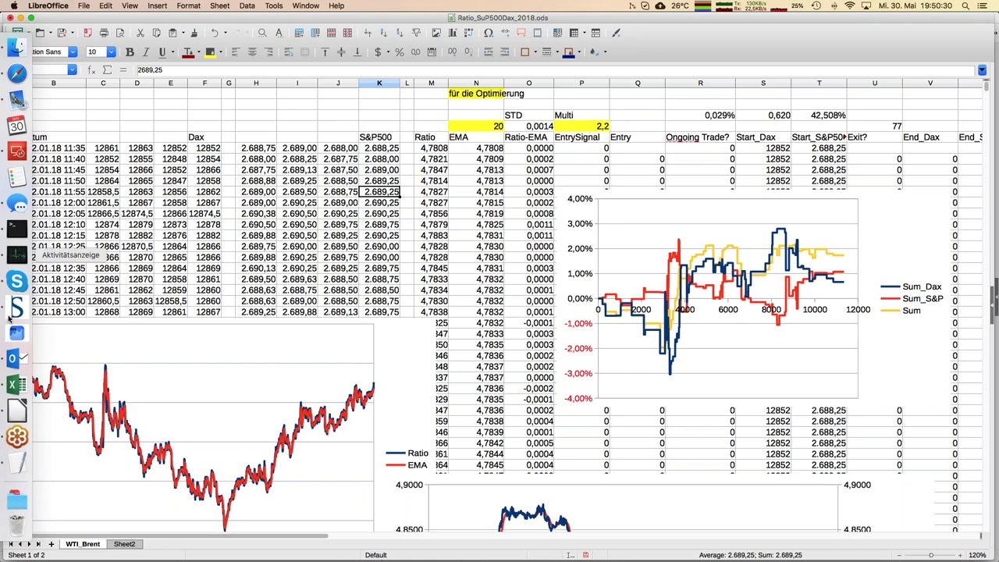
left_click(19, 385)
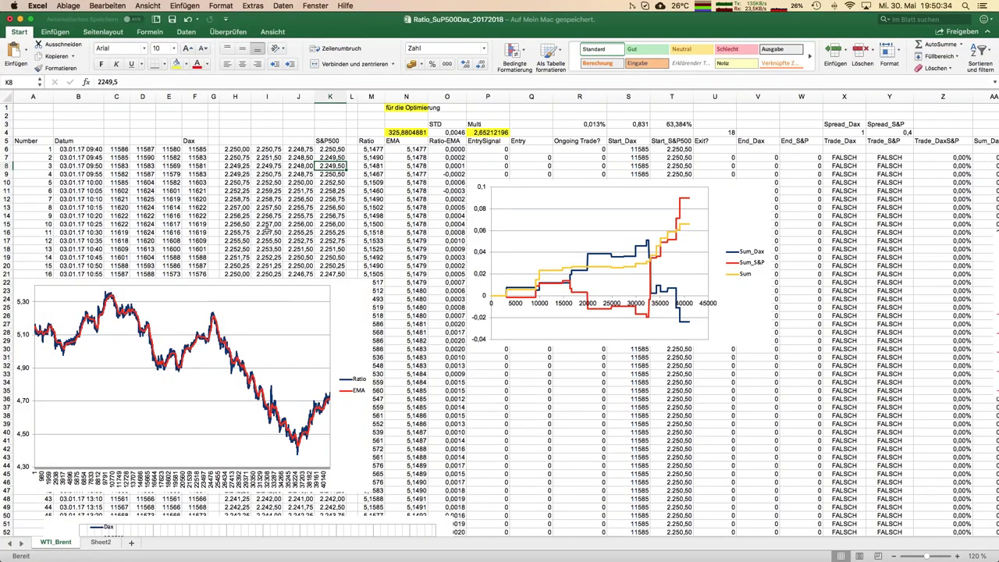
left_click(334, 192)
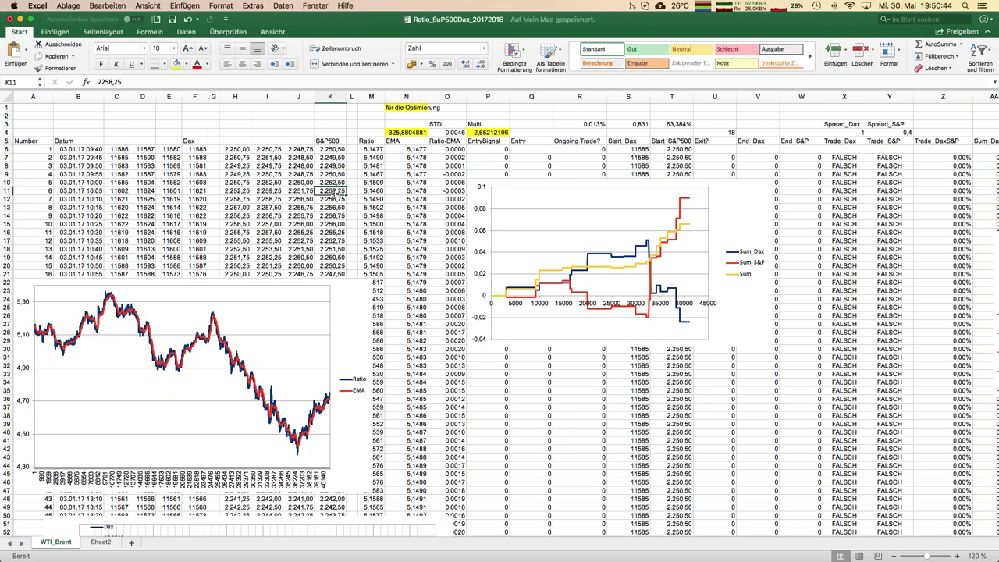
left_click(334, 196)
key("ctrl+Down")
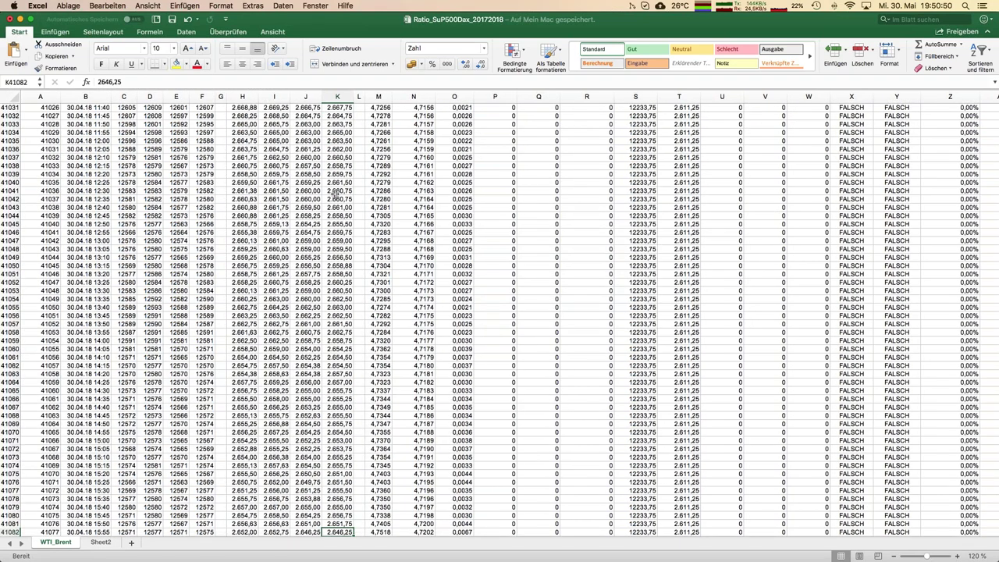
key("ctrl+Up")
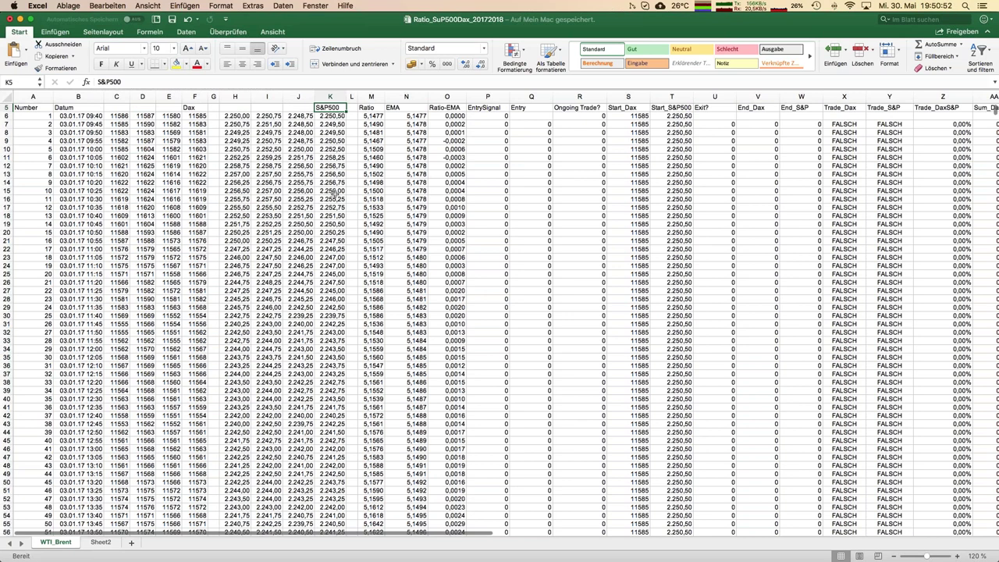
key("Down")
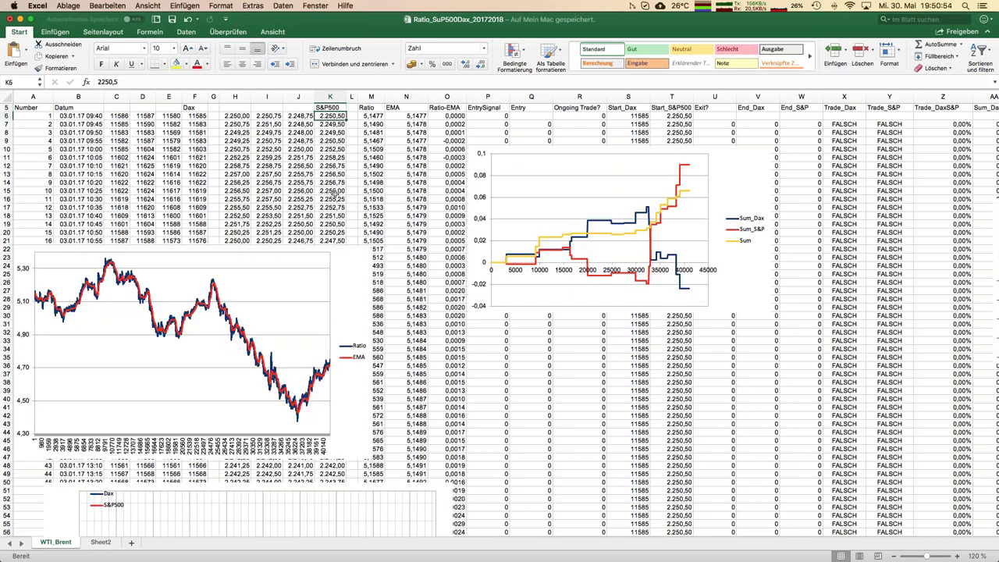
key("ctrl+Up")
key("ctrl+Up")
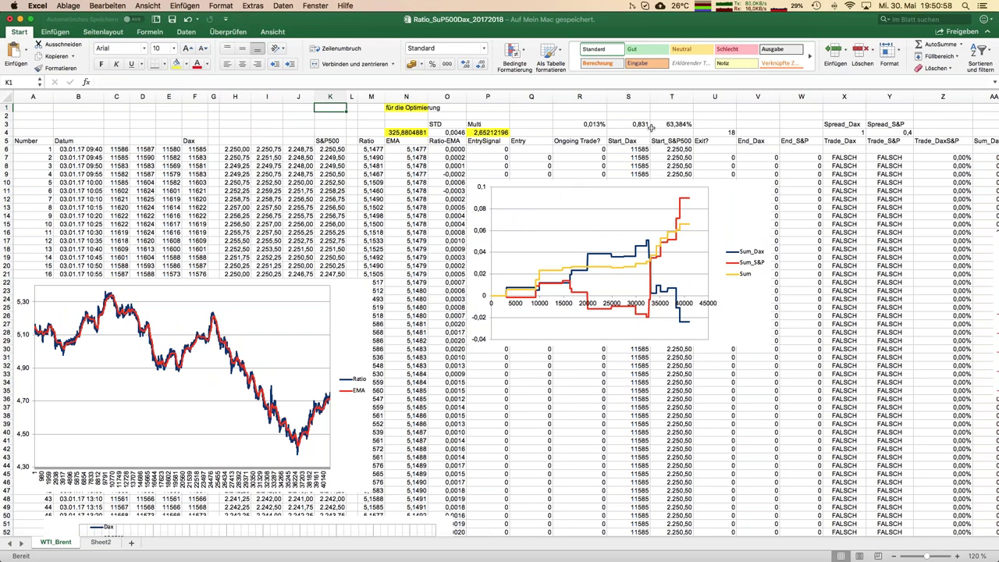
Review the Solver settings for target cell T3, including its variable cells and constraints, and close them without solving
left_click(670, 124)
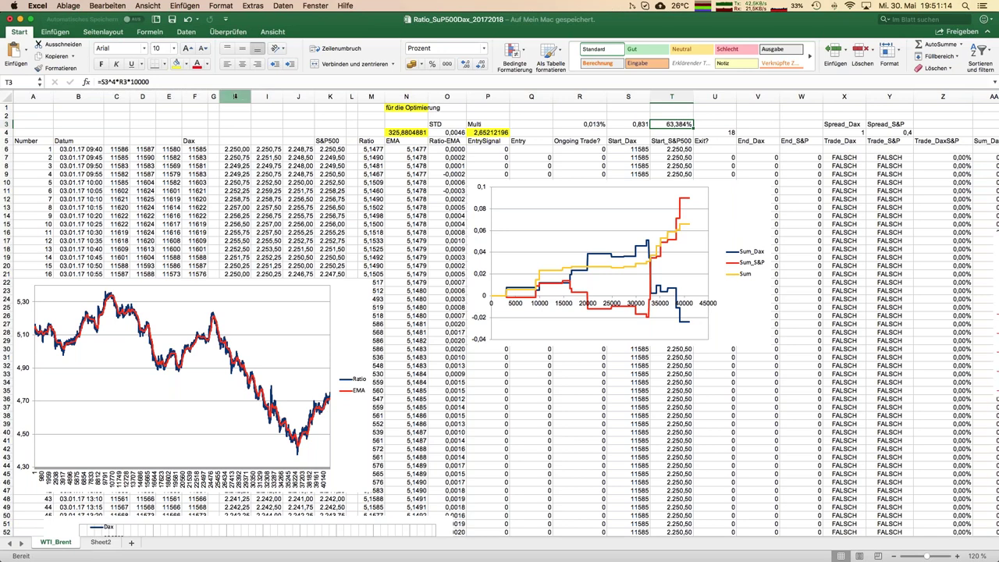
left_click(186, 33)
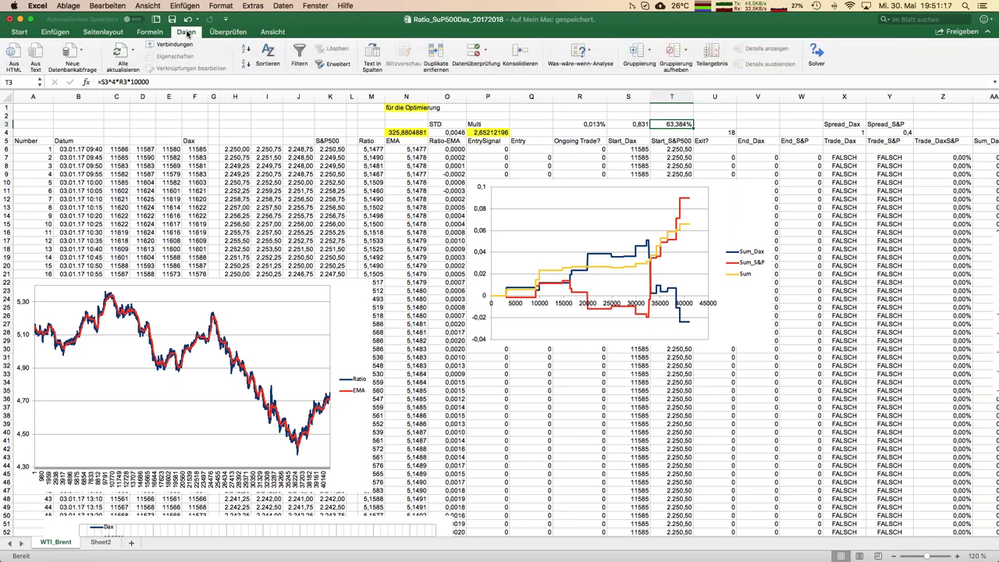
left_click(817, 53)
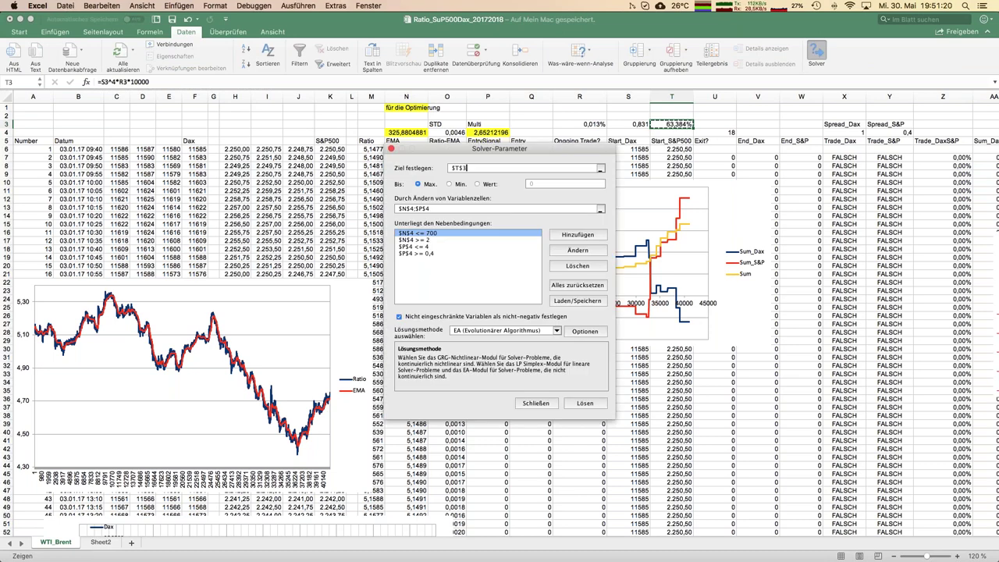
left_click_drag(446, 160, 421, 256)
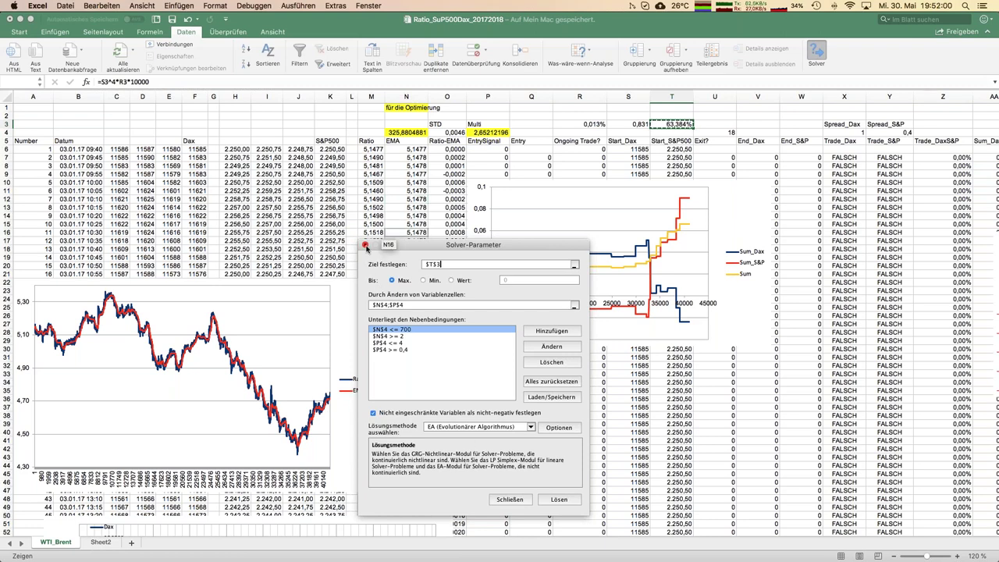
left_click(508, 500)
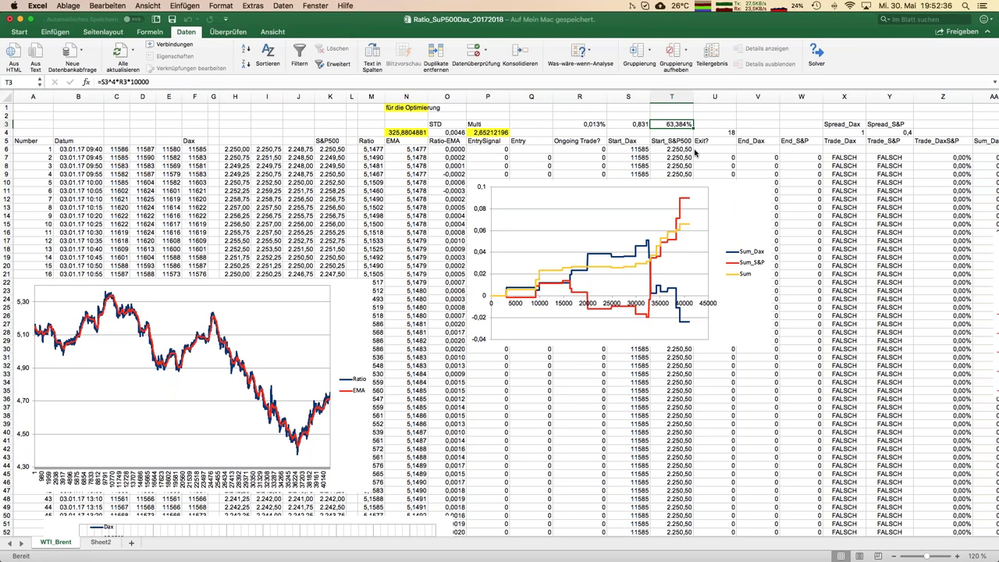
Move along row 6 from U6 to AU6 to examine the floating results, trade duration, lot size and dollar profit columns and charts
left_click(695, 150)
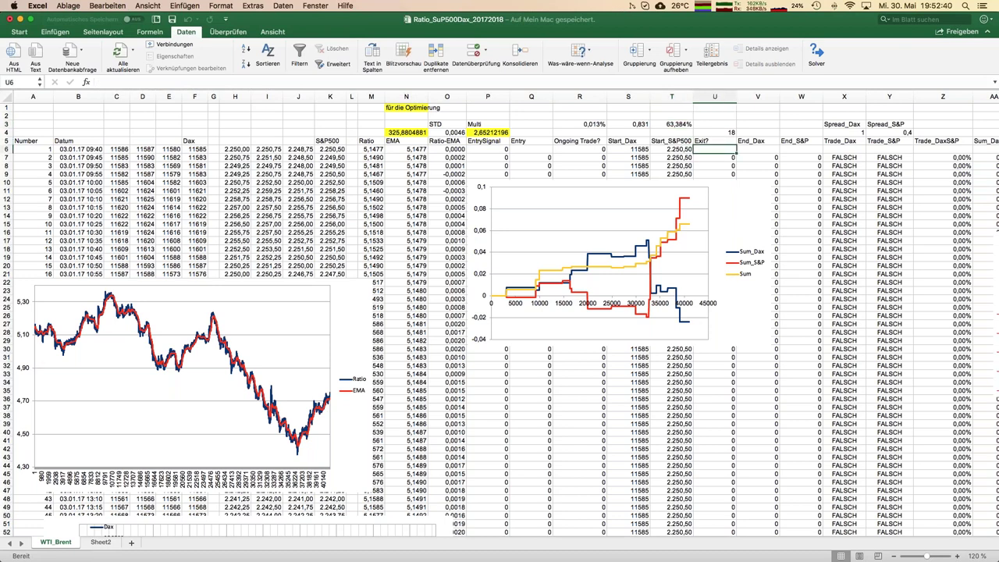
key("Right")
key("Right")
key("Right")
key("Right")
key("Right")
key("Right")
key("Right")
key("Right")
key("Right")
key("Right")
key("Right")
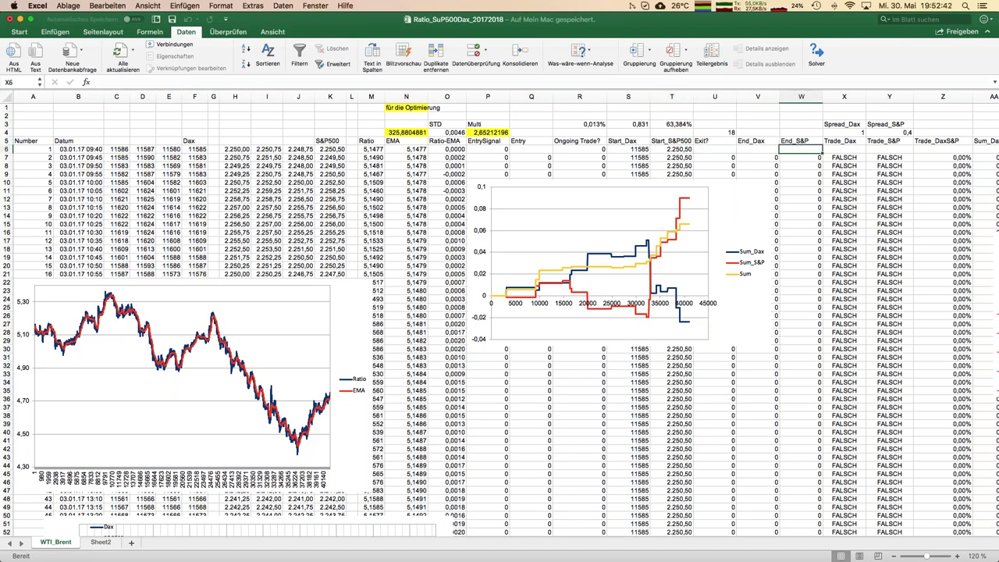
key("Right")
key("Right")
key("Right")
key("Right")
key("Right")
key("Right")
key("Right")
key("Right")
key("Right")
key("Right")
key("Right")
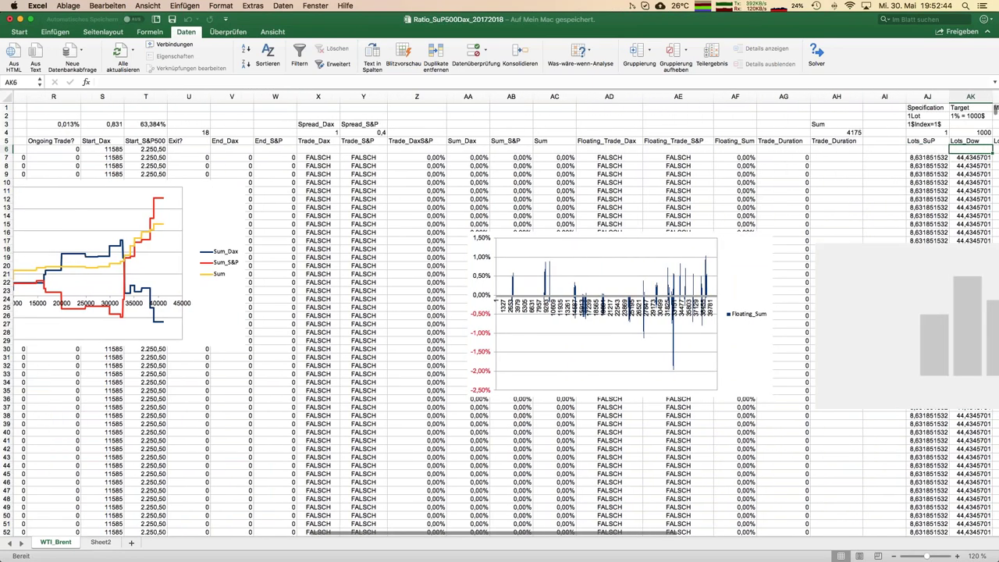
key("Right")
key("Right")
key("Right")
key("Right")
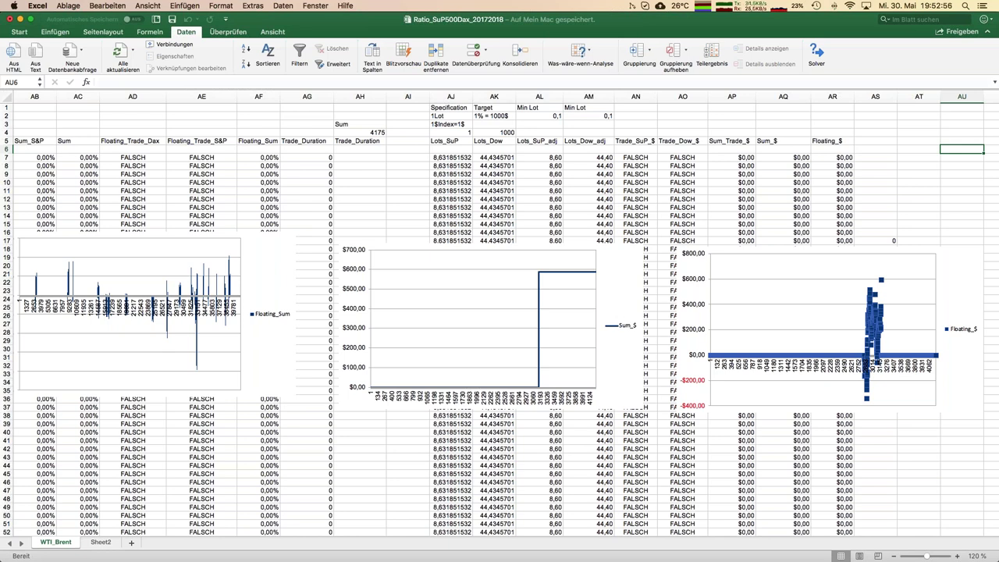
Return along row 6 to A6, reviewing the floating results and the strategy's sum chart
key("Left")
key("Left")
key("Left")
key("Left")
key("Left")
key("Left")
key("Left")
key("Left")
key("Left")
key("Left")
key("Left")
key("Left")
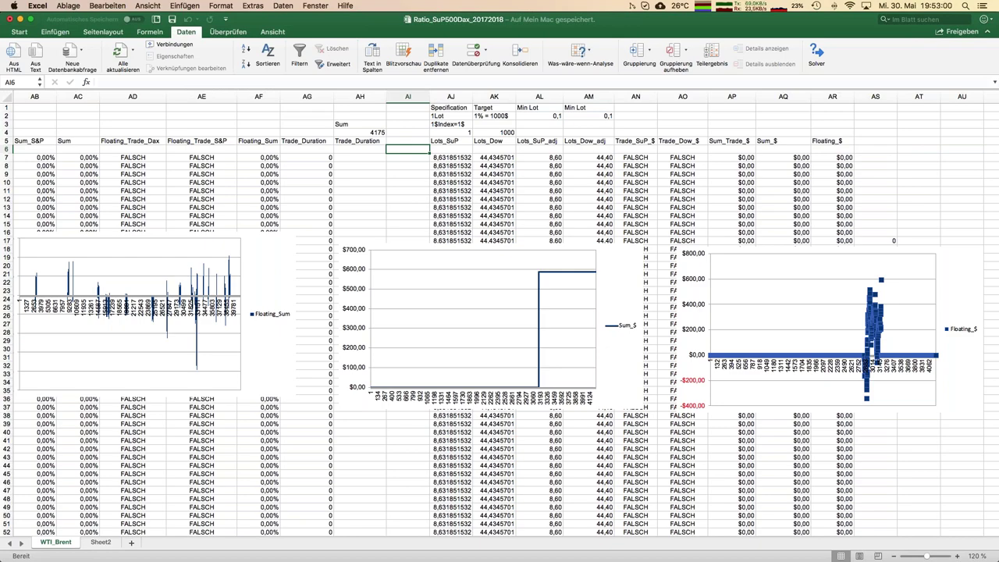
key("Left")
key("Left")
key("Left")
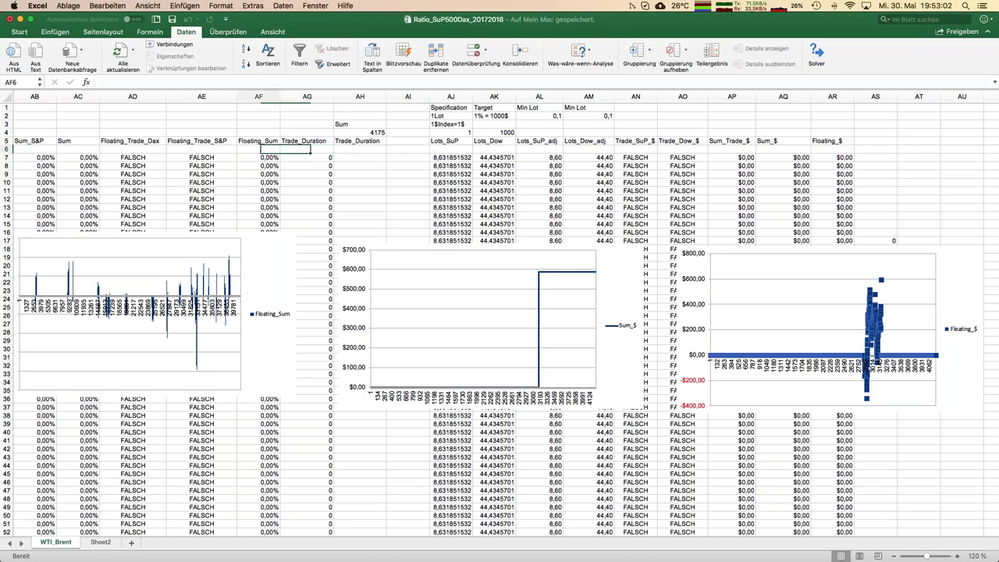
key("Left")
key("Left")
key("Left")
key("Left")
key("Left")
key("Left")
key("Left")
key("Left")
key("Left")
key("Left")
key("Left")
key("Left")
key("Left")
key("Left")
key("Left")
key("Left")
key("Left")
key("Left")
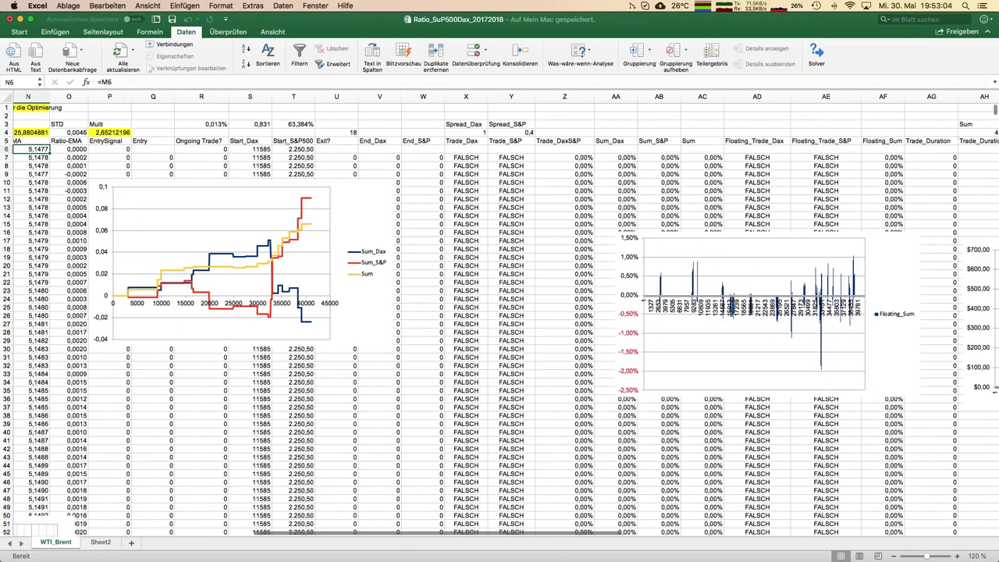
key("Left")
key("Left")
key("Left")
key("Left")
key("Left")
key("Left")
key("Left")
key("Left")
key("Left")
key("Left")
key("Left")
key("Left")
key("Left")
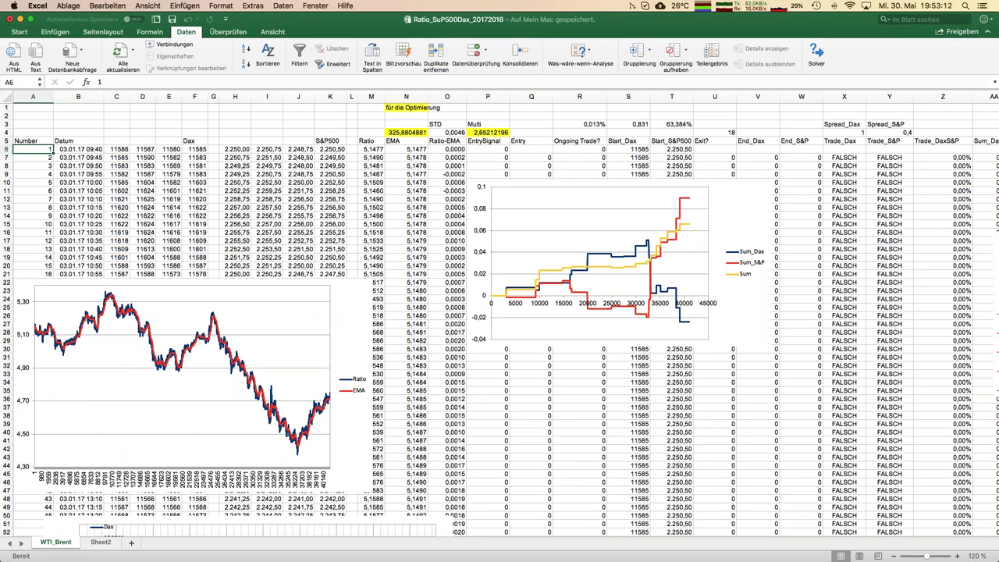
Look at the DE30Cash and US500Cash M5 charts in MetaTrader, return to the Excel workbook and select E13
mouse_move(3, 285)
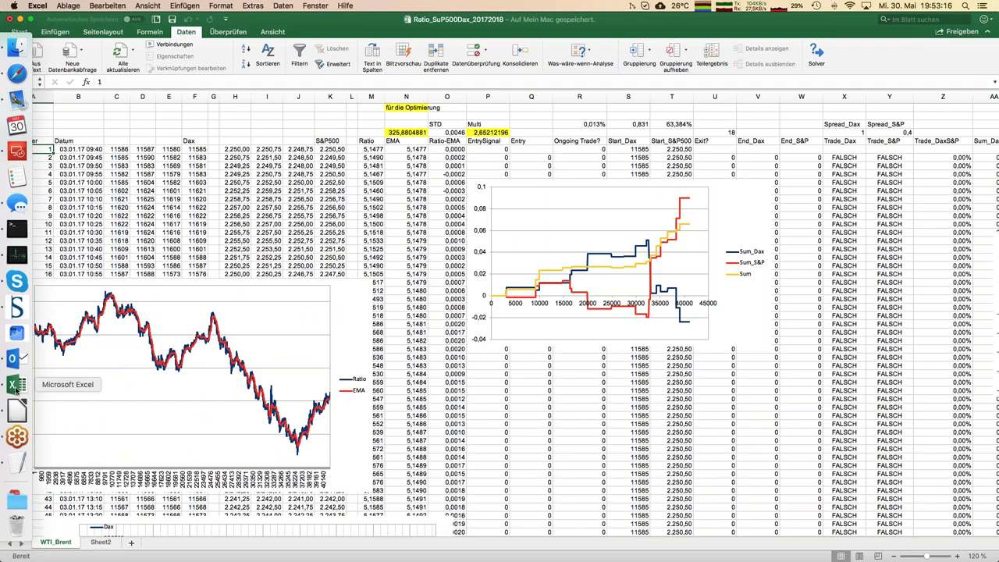
left_click(17, 307)
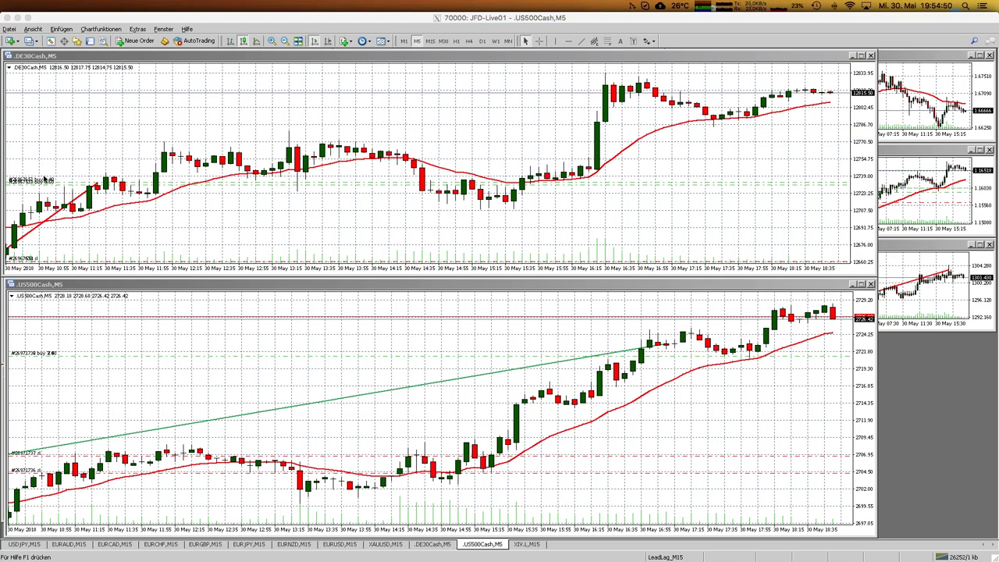
mouse_move(4, 187)
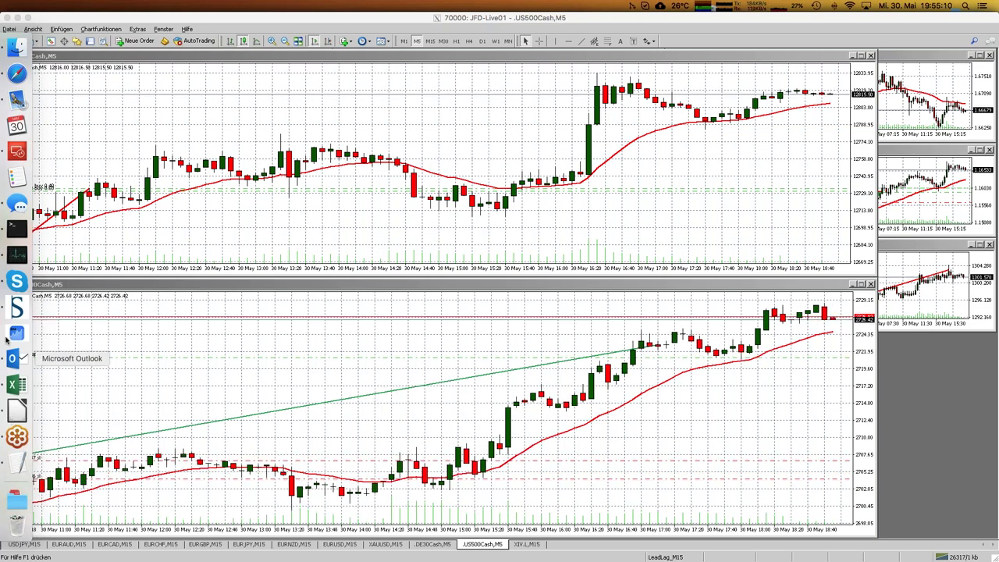
left_click(14, 386)
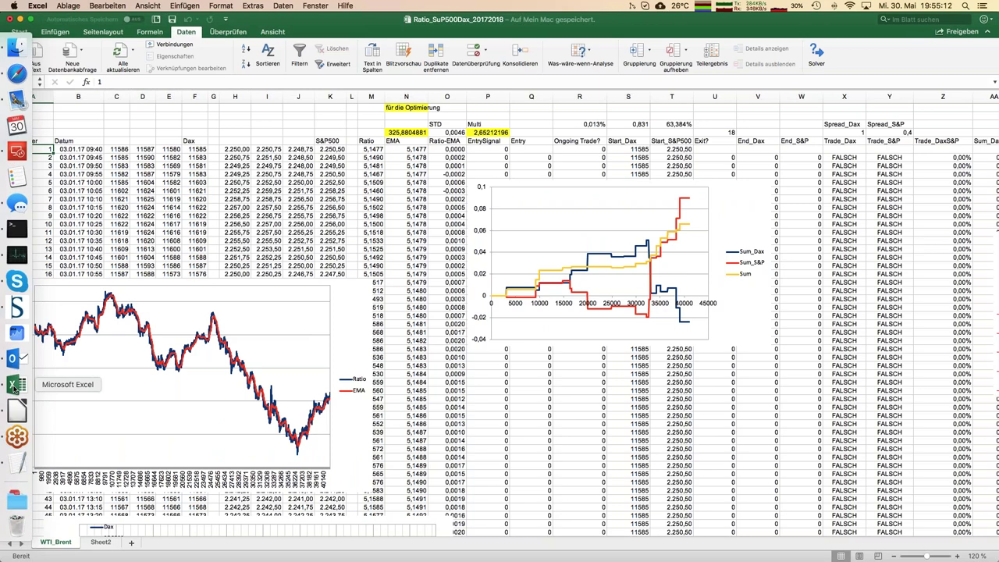
left_click(169, 207)
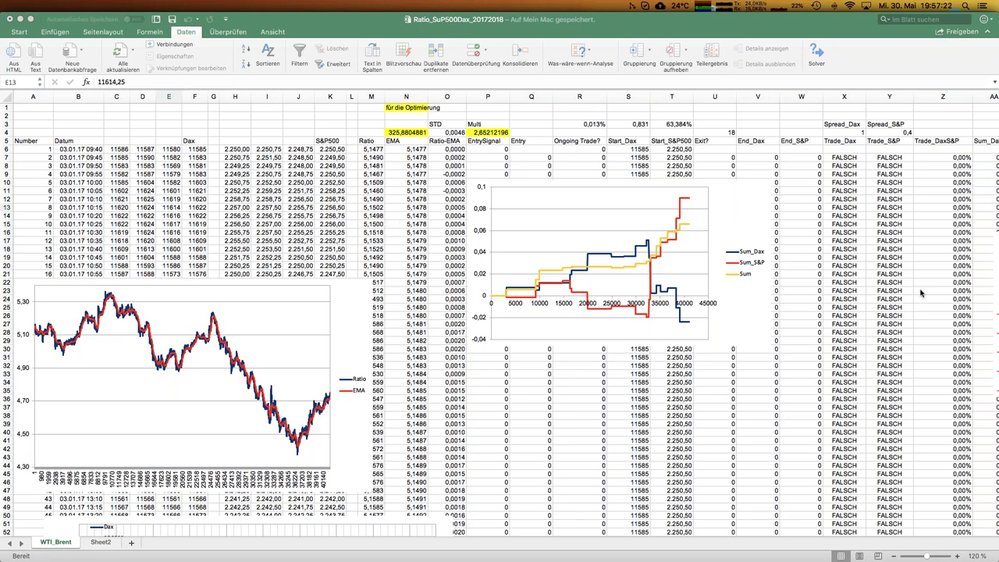
Switch to MetaTrader and examine the earlier price history in the US500Cash M5 chart
mouse_move(3, 320)
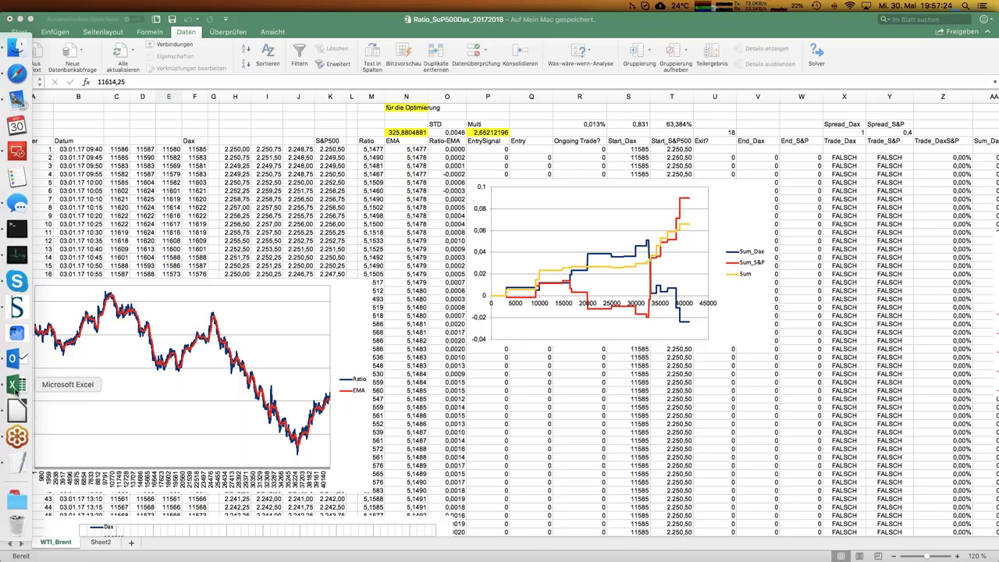
left_click(16, 306)
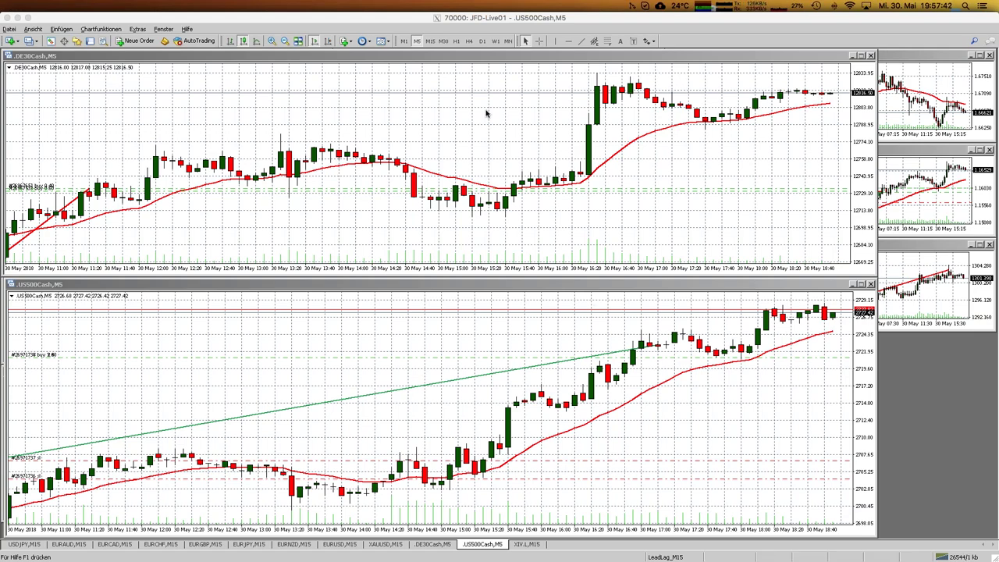
scroll(486, 109, "down", 5)
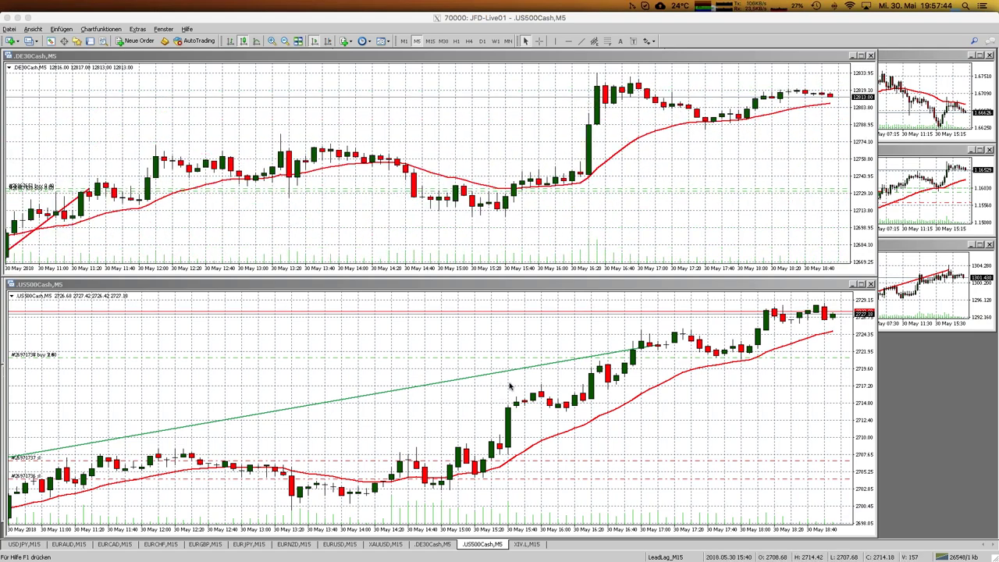
scroll(513, 383, "down", 10)
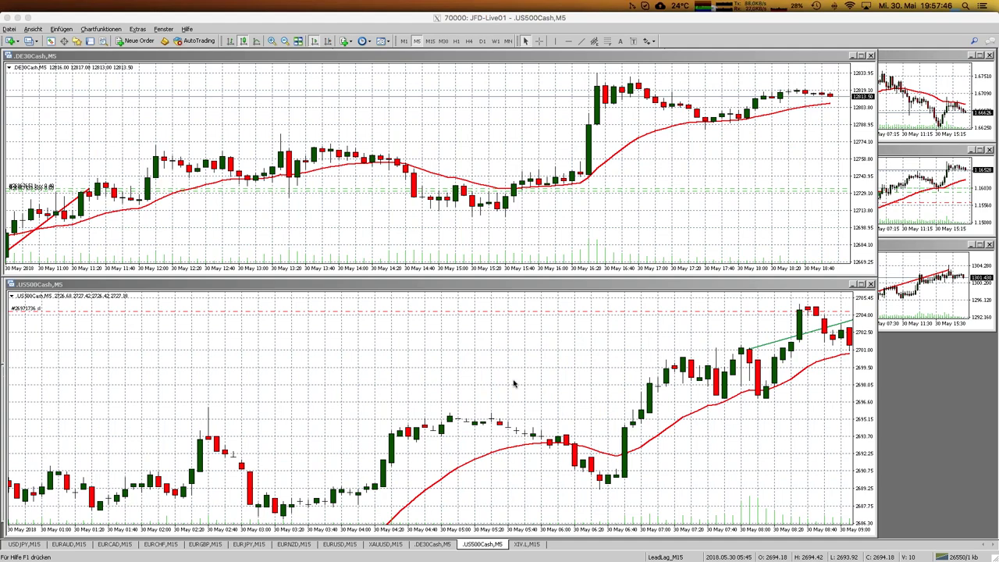
scroll(513, 383, "up", 4)
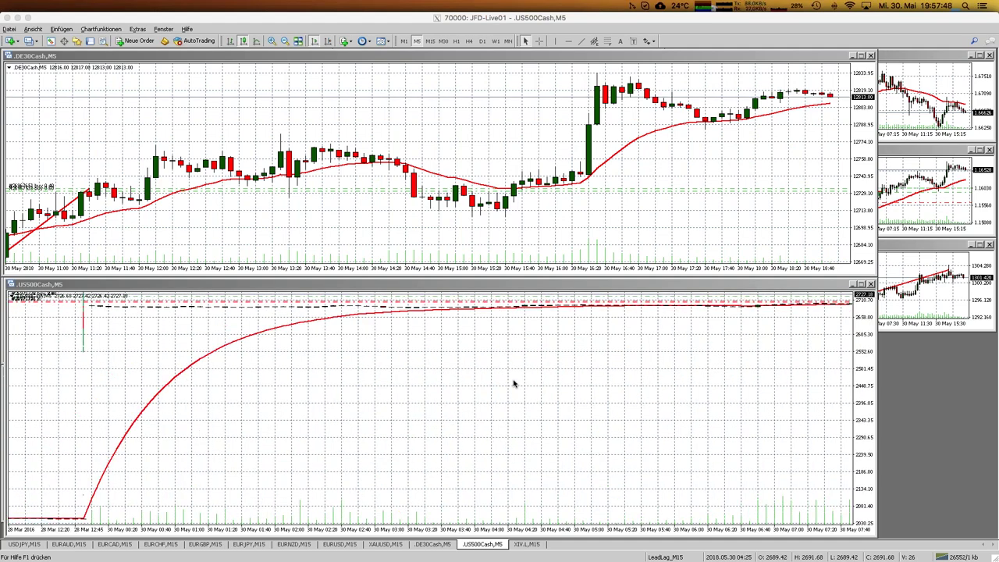
scroll(514, 383, "up", 2)
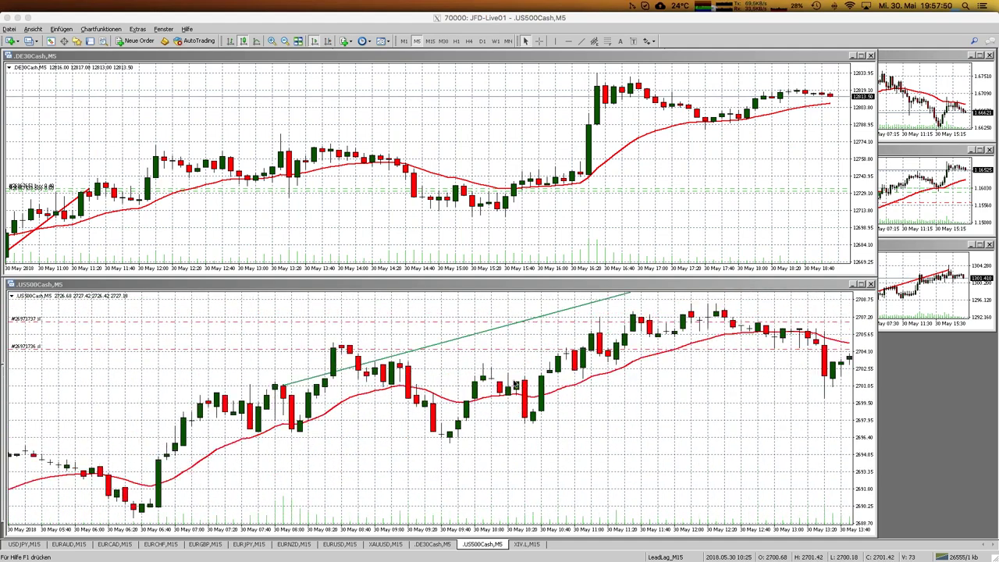